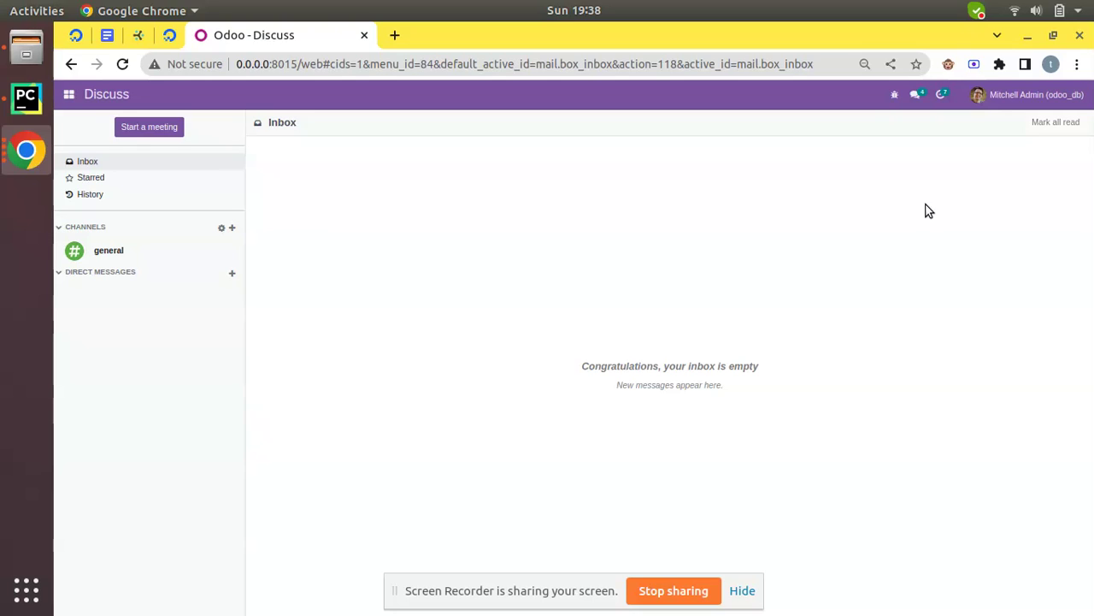
# - Open the Acoustic Bloc Screens product from Inventory's products list for editing
pyautogui.click(68, 94)
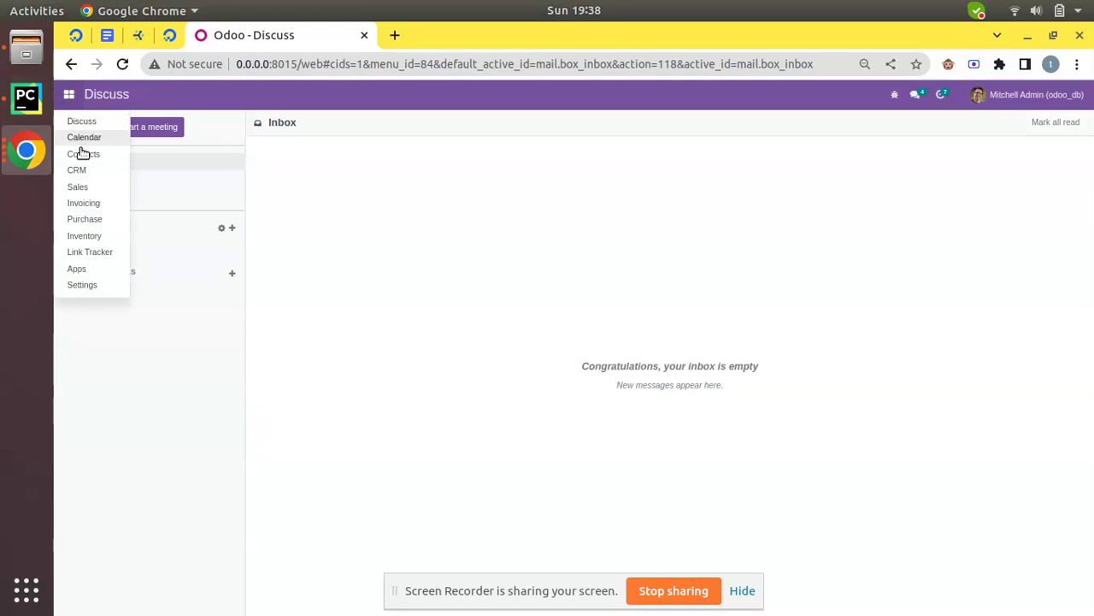
pyautogui.click(100, 232)
pyautogui.click(292, 100)
pyautogui.click(295, 122)
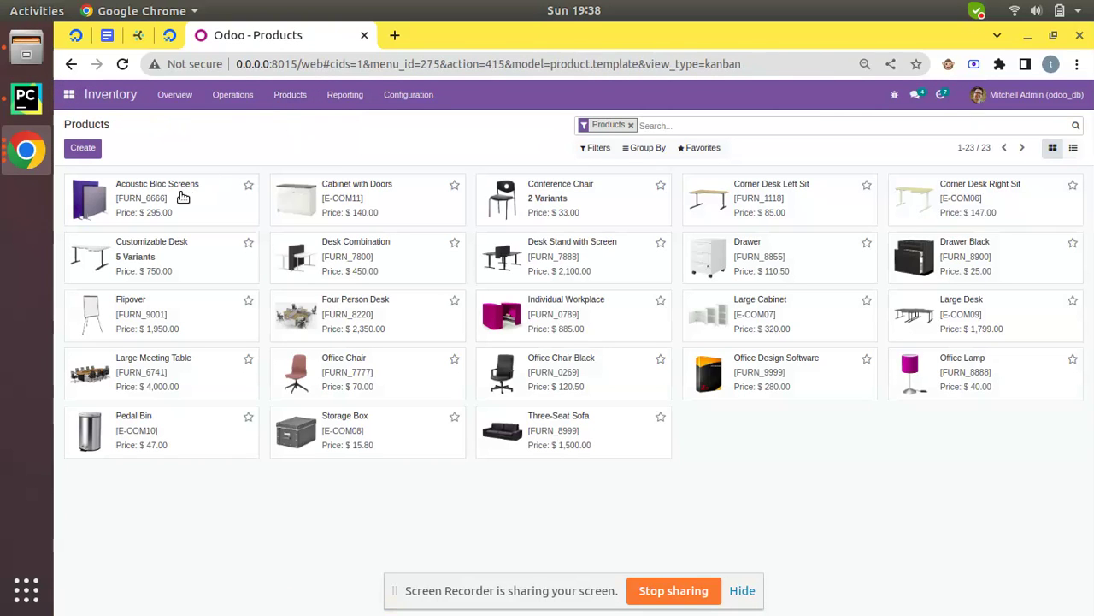
pyautogui.click(175, 197)
pyautogui.click(78, 148)
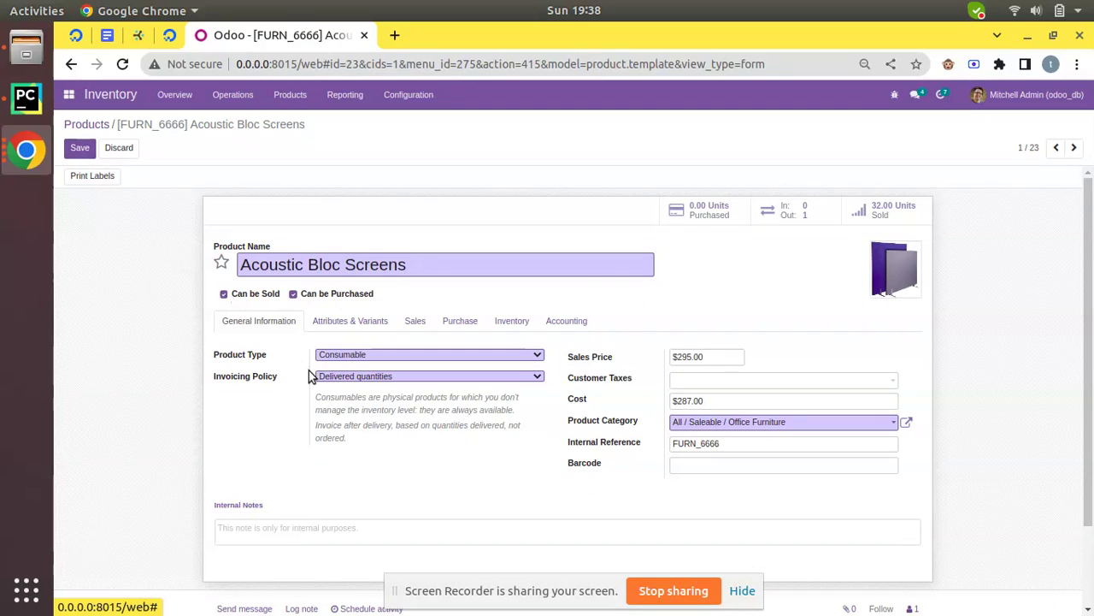
# - Check that its invoicing policy is delivered quantities, then return to the unfiltered products list
pyautogui.moveTo(251, 389)
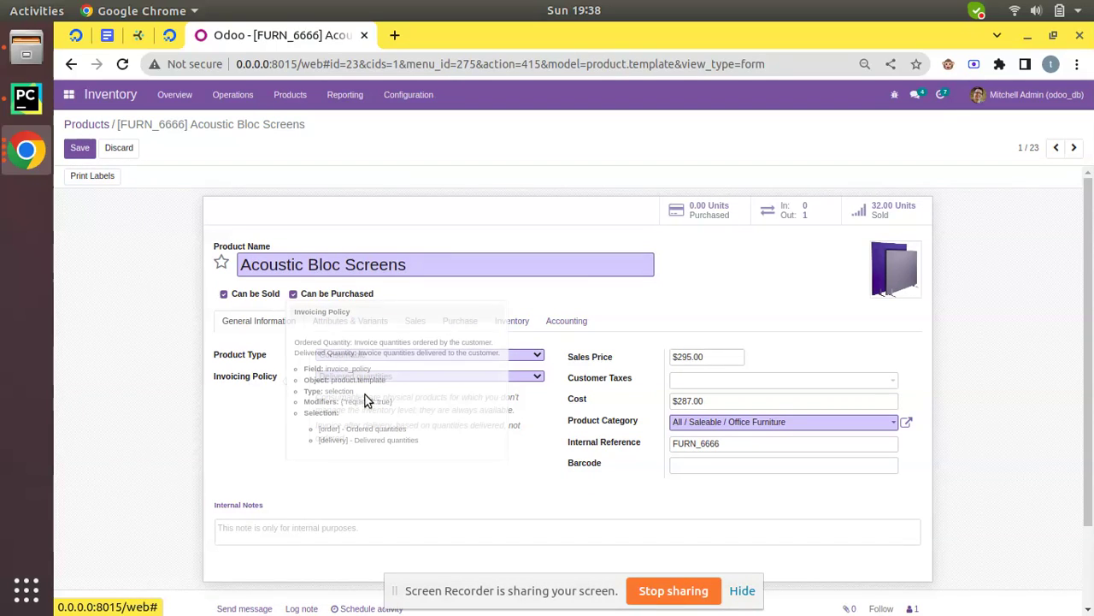
pyautogui.click(377, 377)
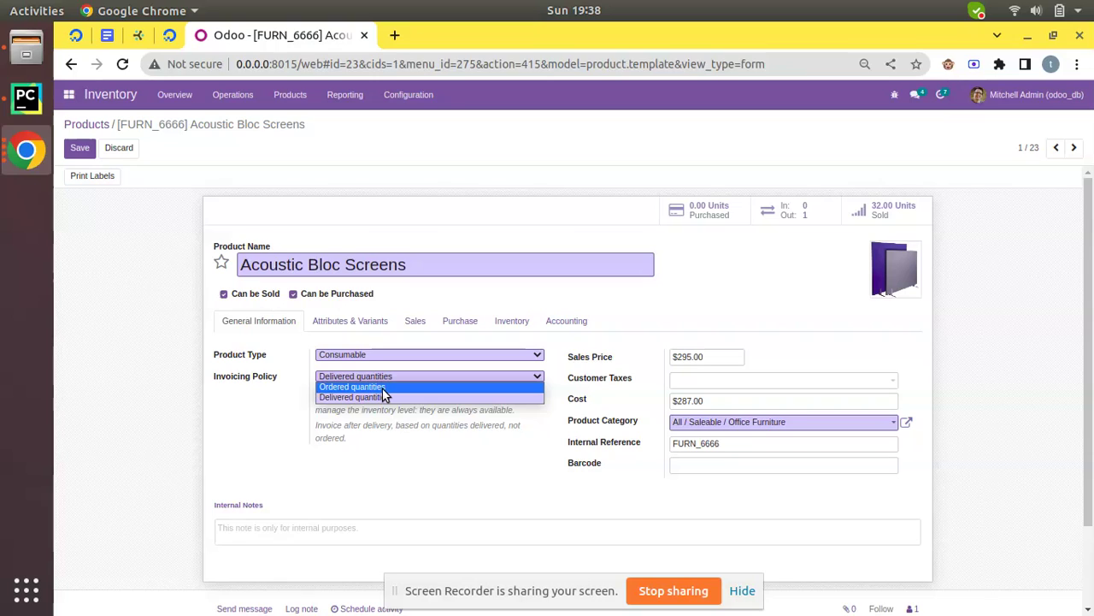
pyautogui.click(90, 124)
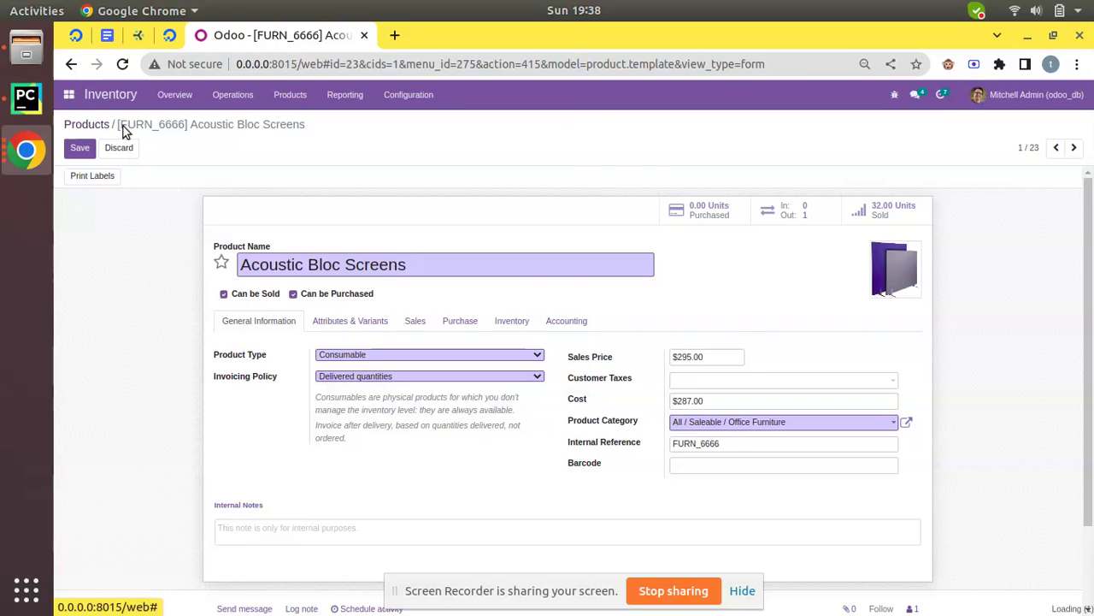
pyautogui.click(655, 147)
pyautogui.click(628, 125)
pyautogui.click(629, 125)
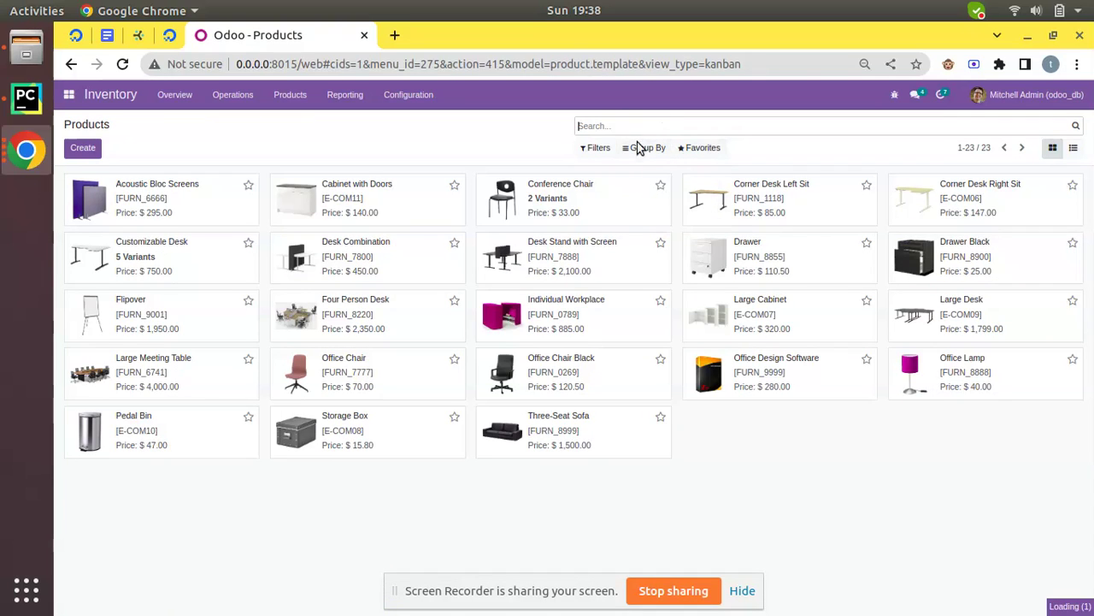
pyautogui.click(640, 148)
# - Add a custom Invoicing Policy grouping, splitting products into Delivered and Ordered quantities
pyautogui.click(665, 212)
pyautogui.click(740, 217)
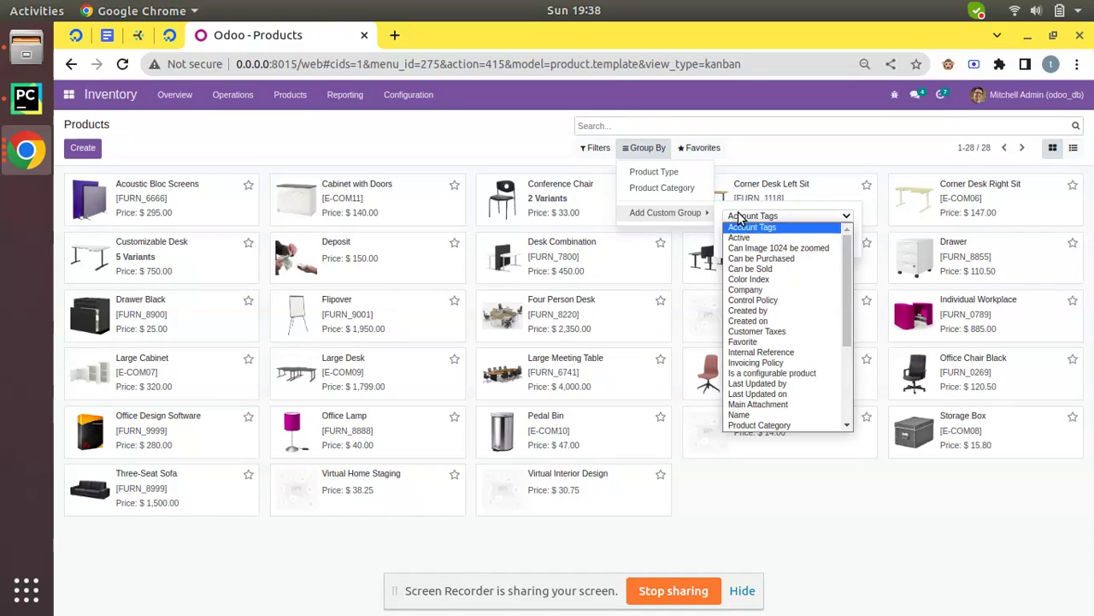
pyautogui.click(761, 365)
pyautogui.click(788, 237)
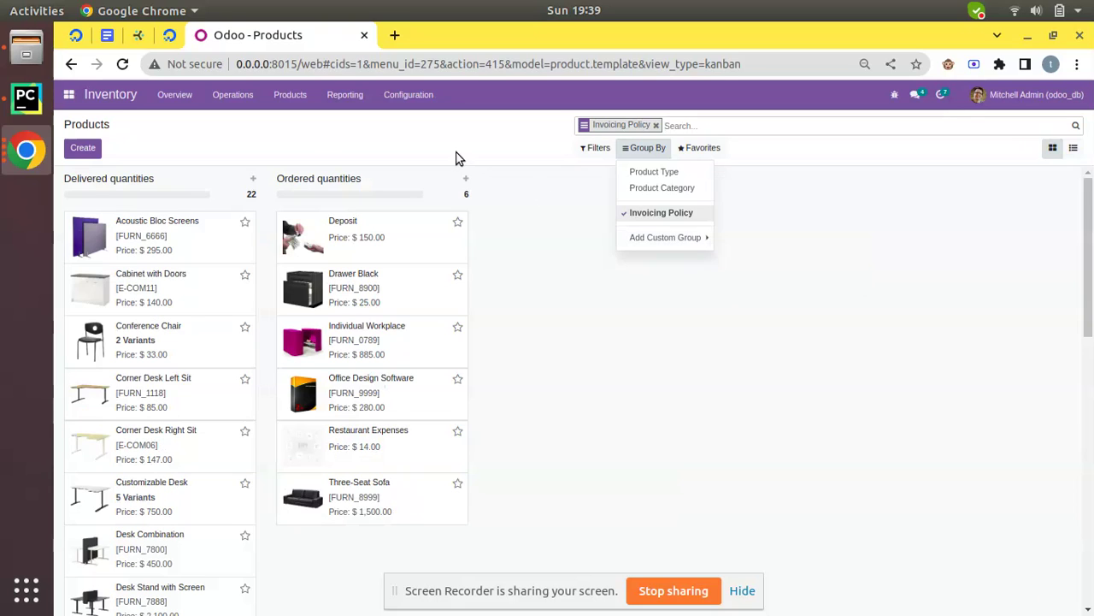
pyautogui.click(184, 202)
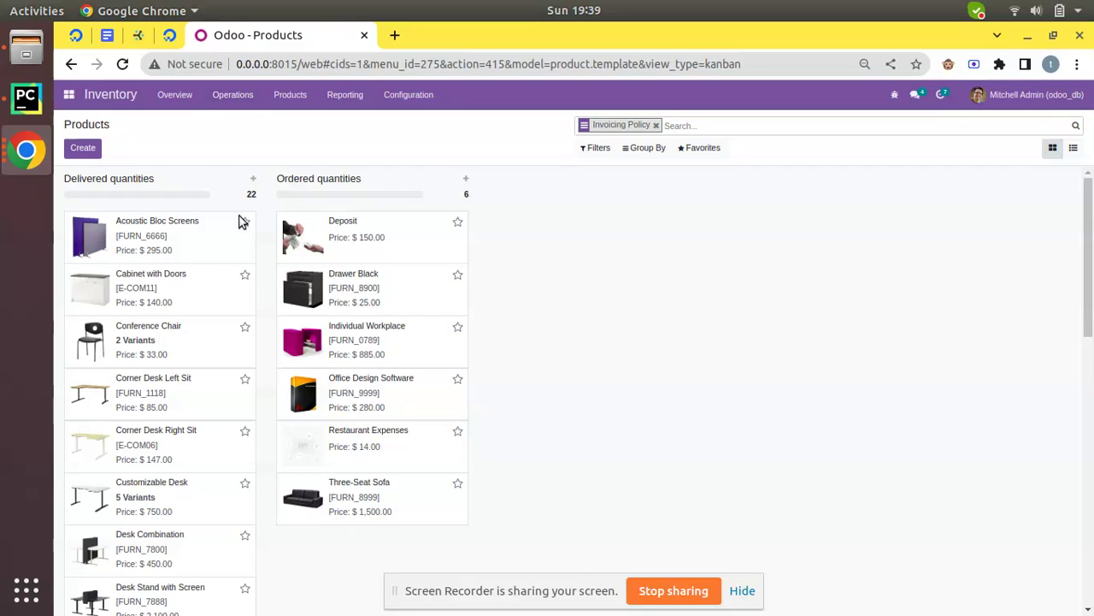
# - Duplicate the Odoo browser tab and start a blank Sales quotation in the copy
pyautogui.rightClick(253, 39)
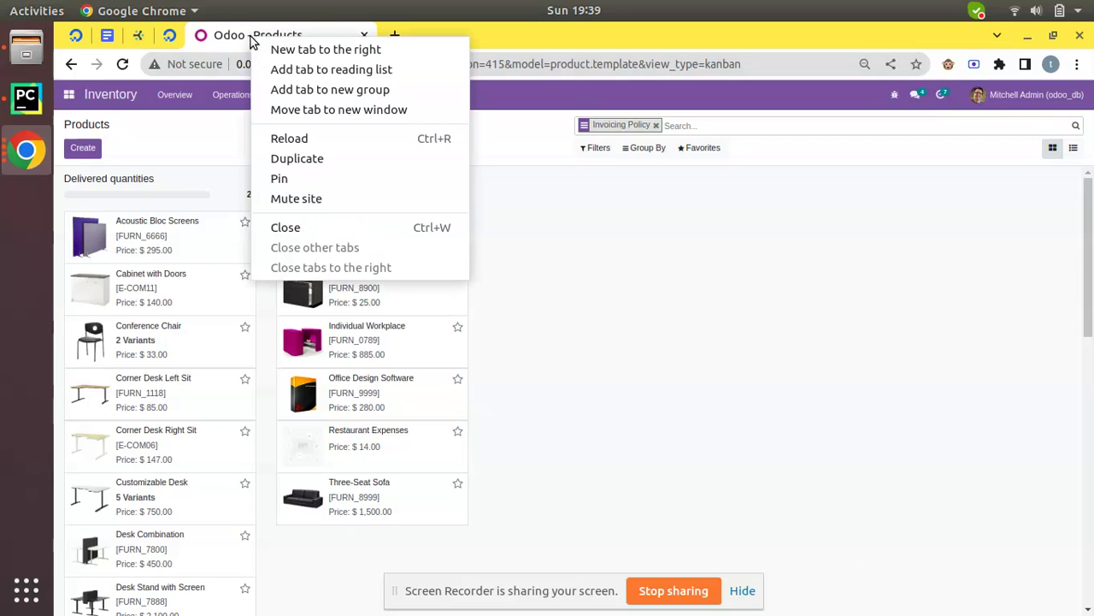
pyautogui.click(298, 157)
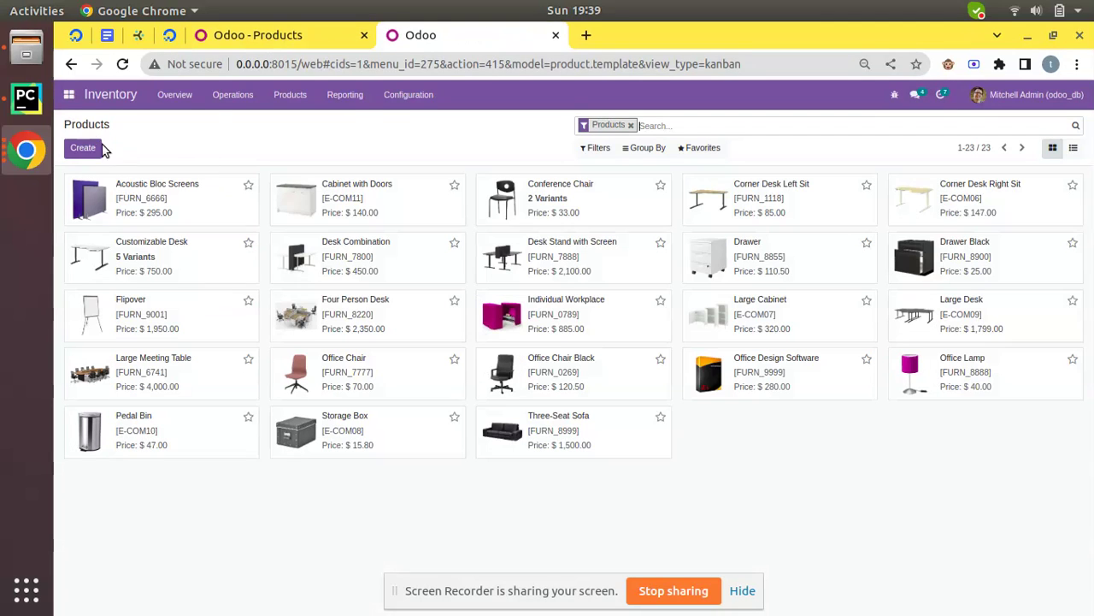
pyautogui.click(68, 94)
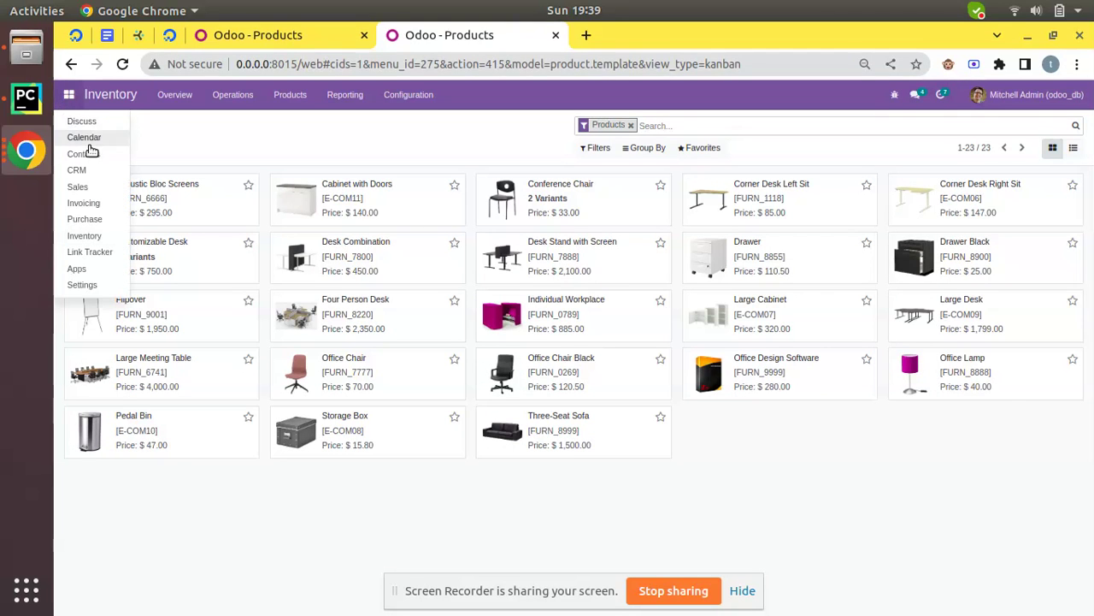
pyautogui.click(100, 187)
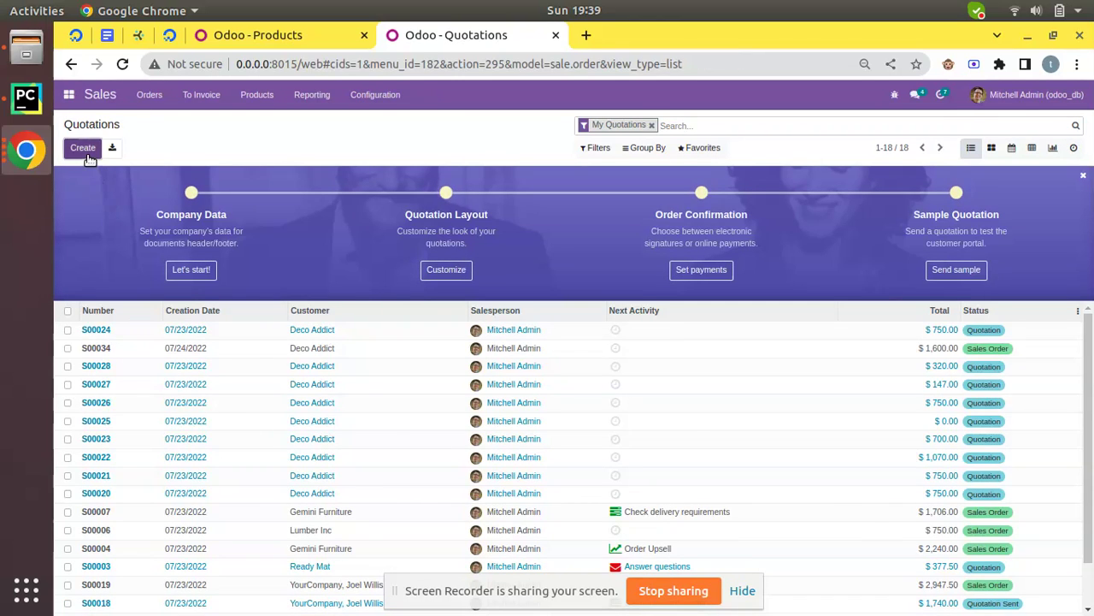
pyautogui.click(86, 150)
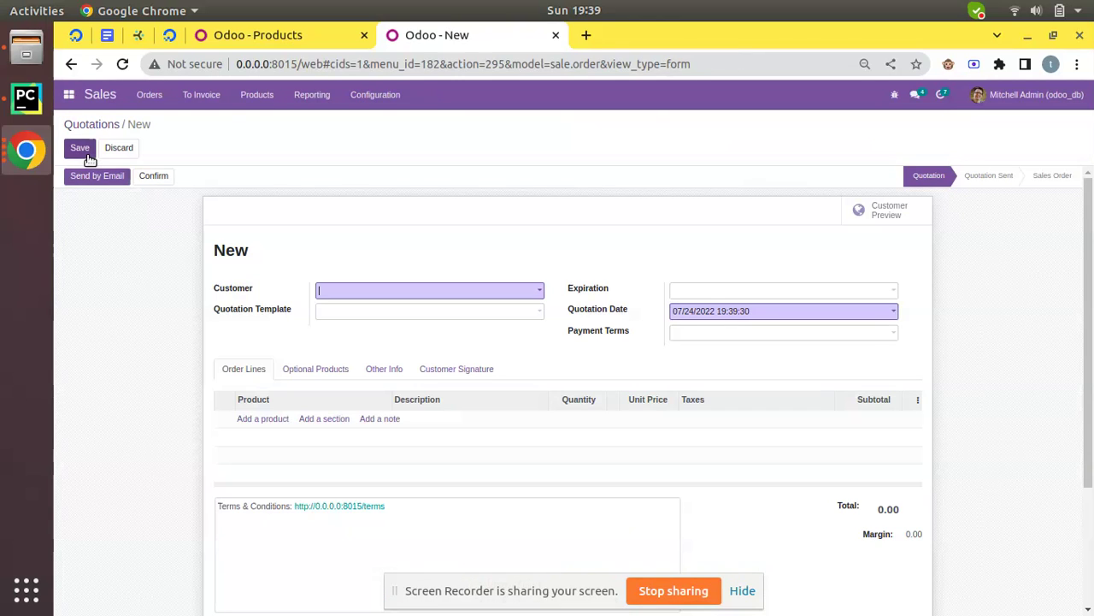
pyautogui.click(264, 39)
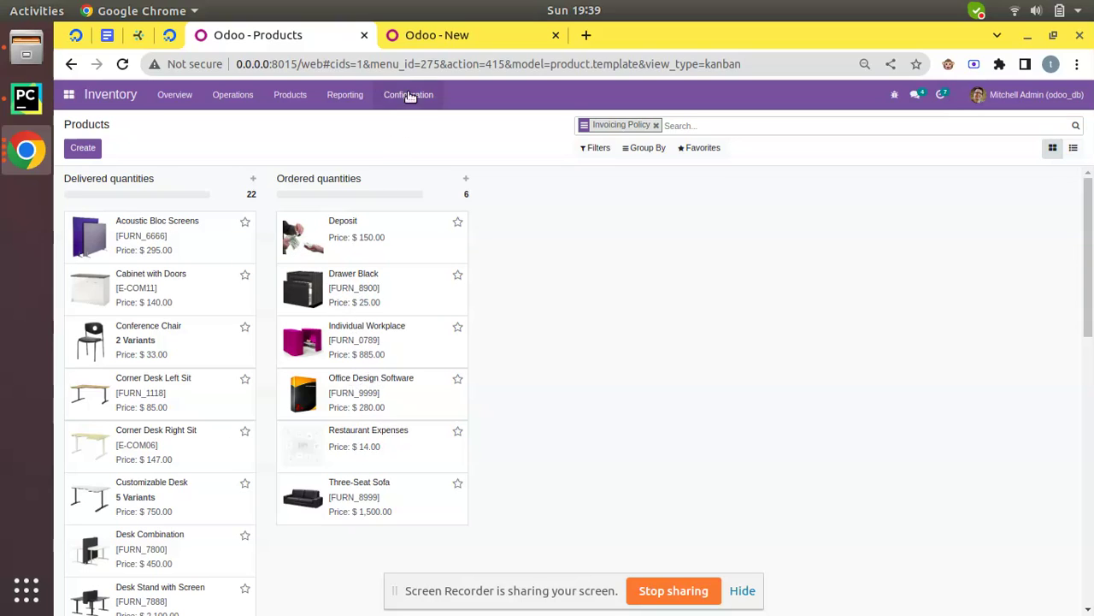
pyautogui.click(411, 35)
# - Set the customer to Azure Interior and add a line of 5 Acoustic Bloc Screens
pyautogui.click(373, 290)
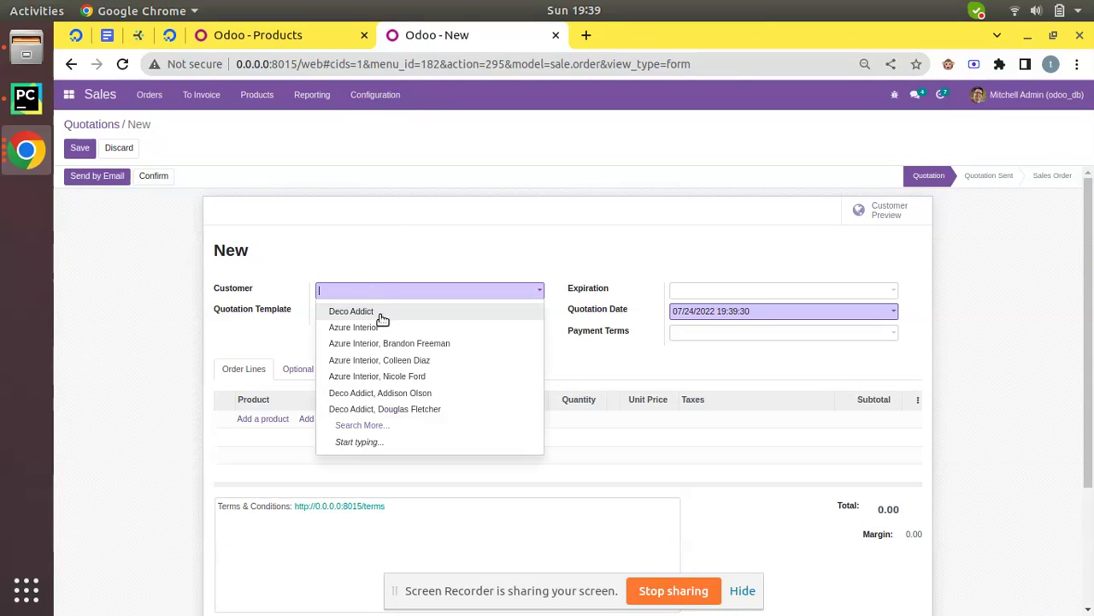
pyautogui.click(381, 326)
pyautogui.scroll(-1, 301, 373)
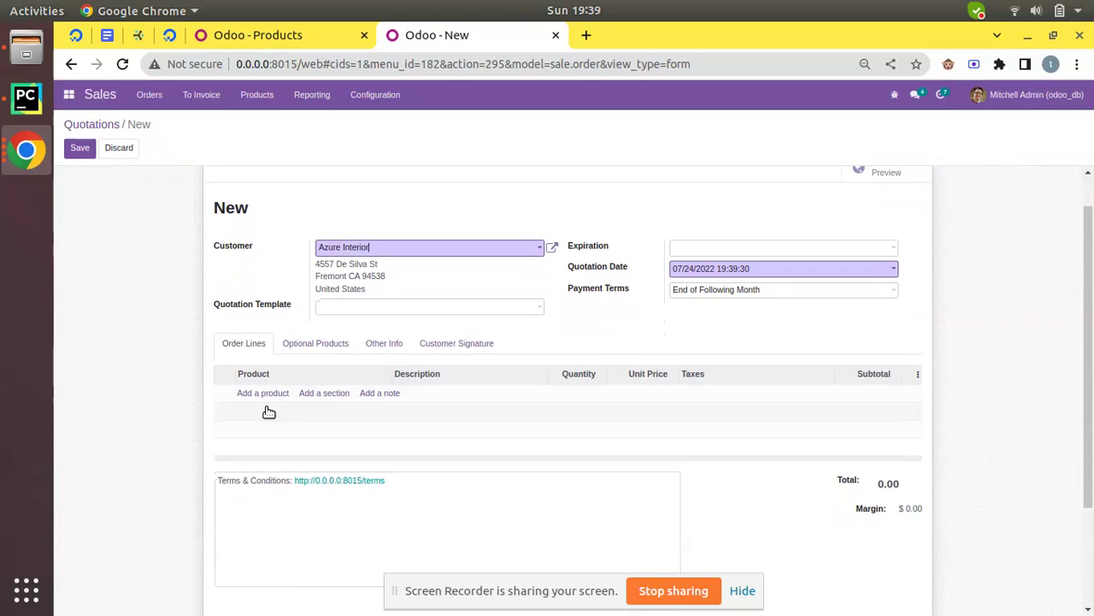
pyautogui.click(264, 395)
pyautogui.write('ac')
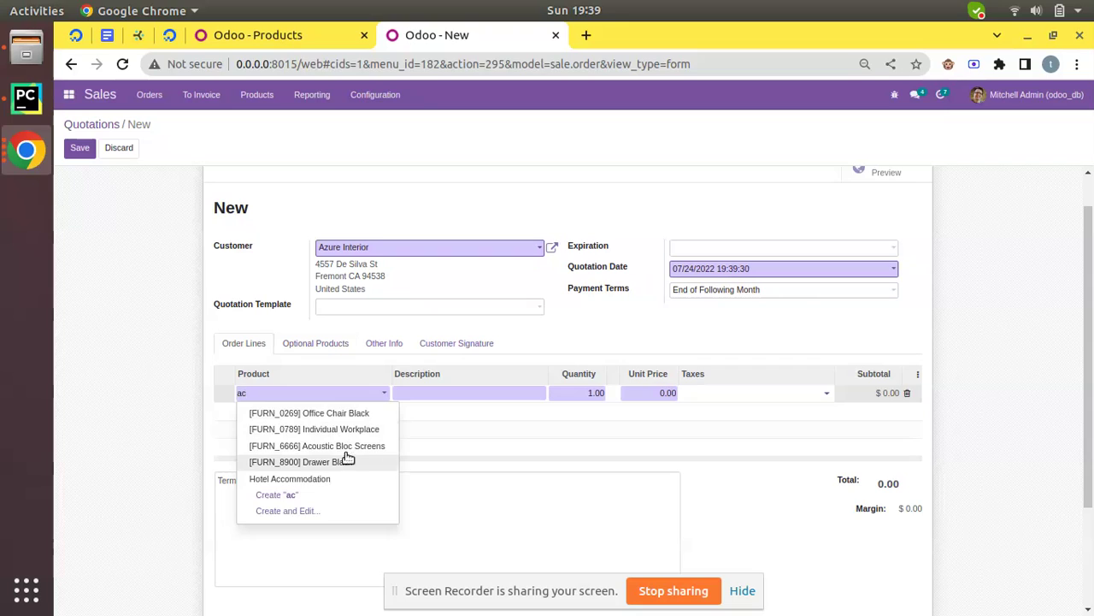
pyautogui.click(347, 446)
pyautogui.click(593, 393)
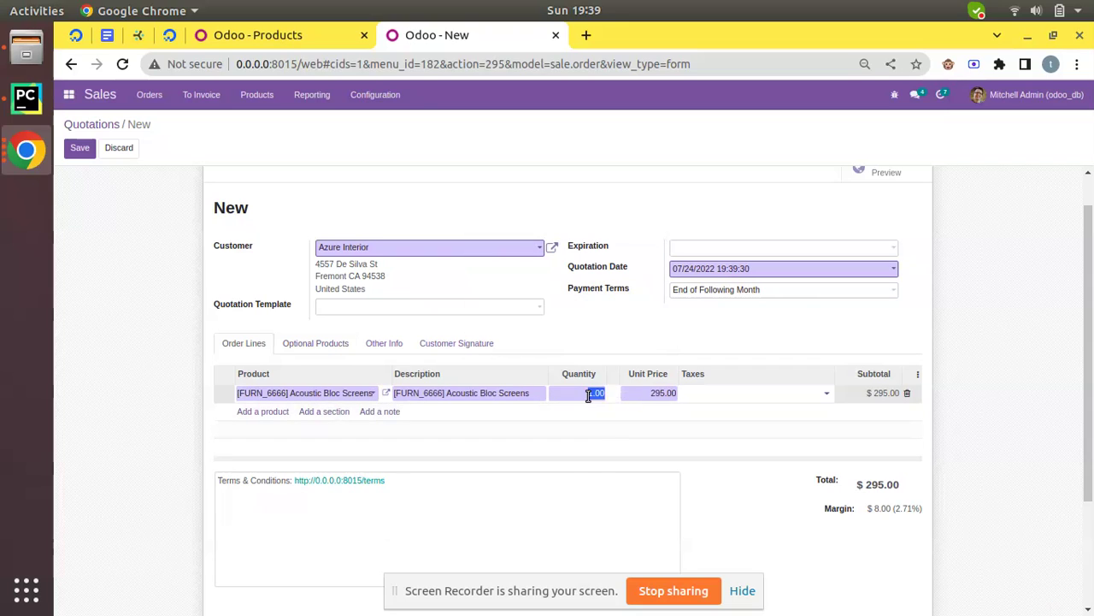
pyautogui.write('5')
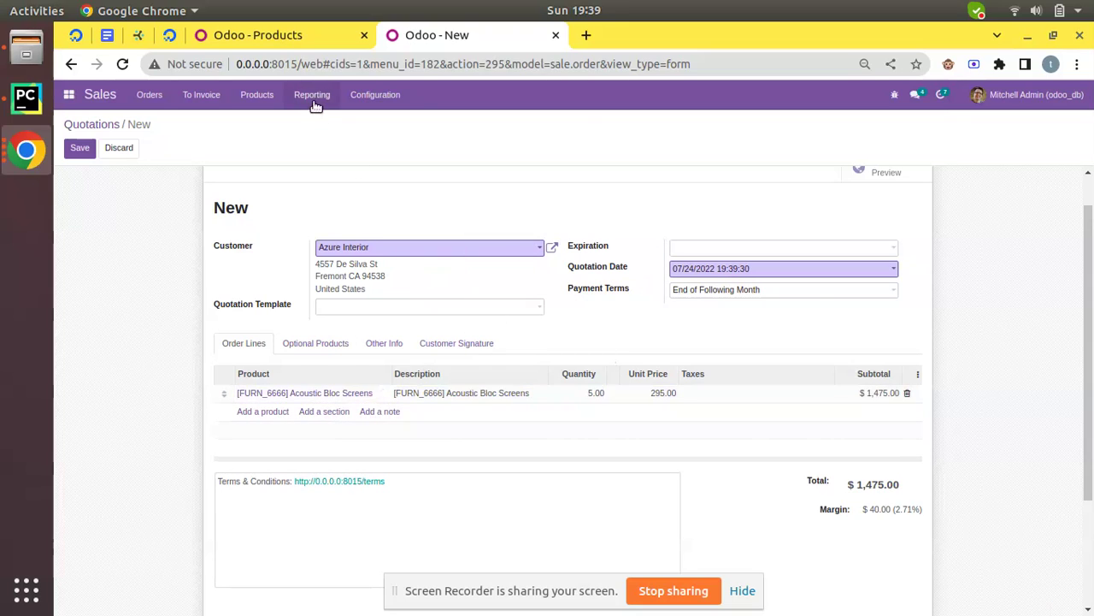
pyautogui.click(282, 38)
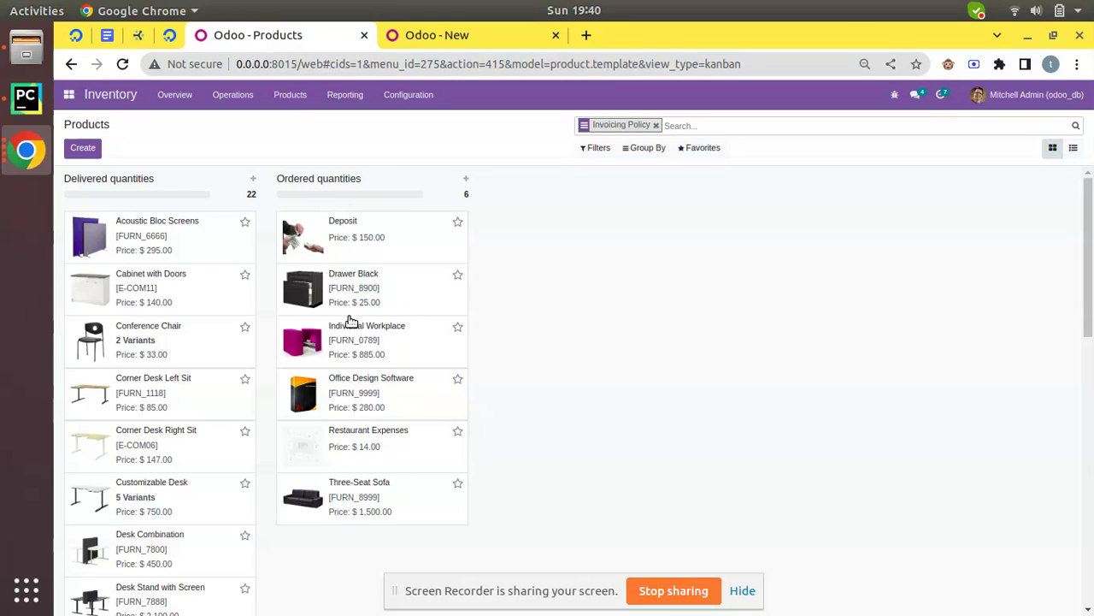
pyautogui.click(455, 43)
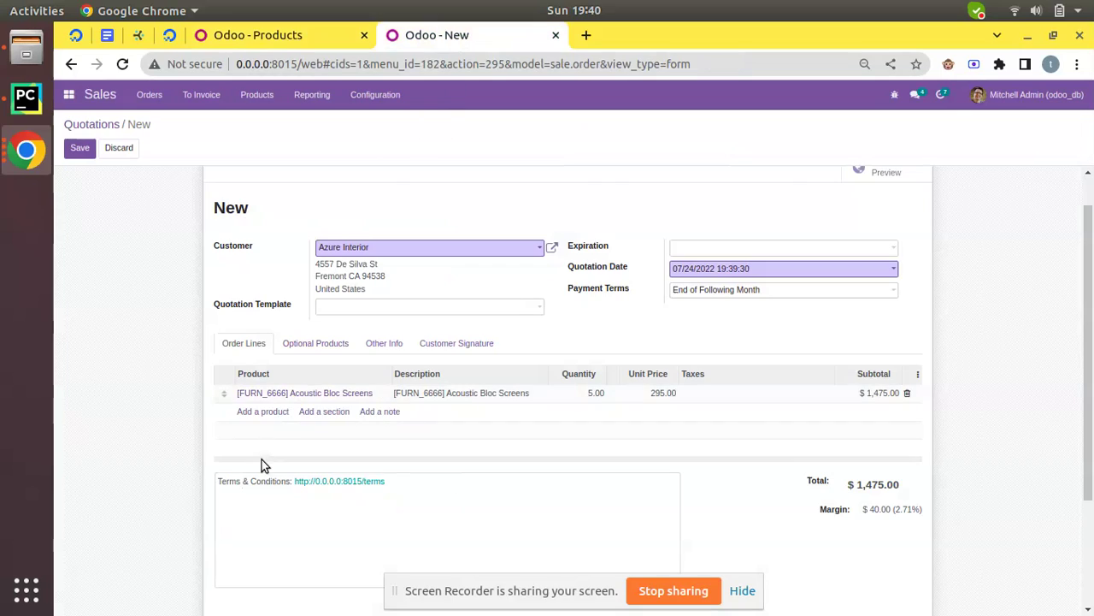
# - Add a second line of 5 Drawer Black and save the quotation as S00035
pyautogui.click(268, 411)
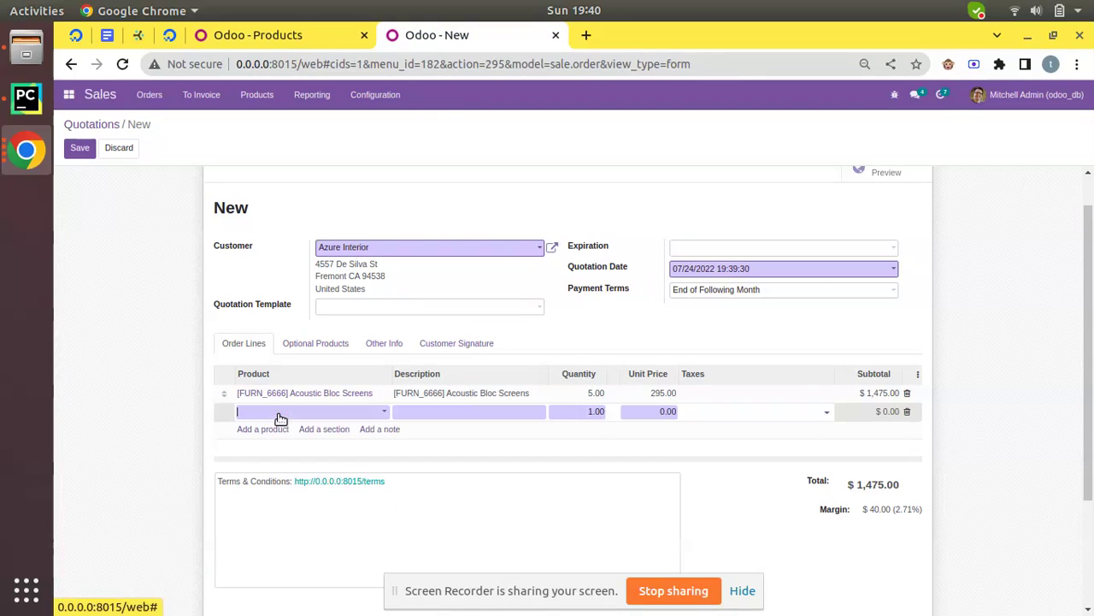
pyautogui.write('dra')
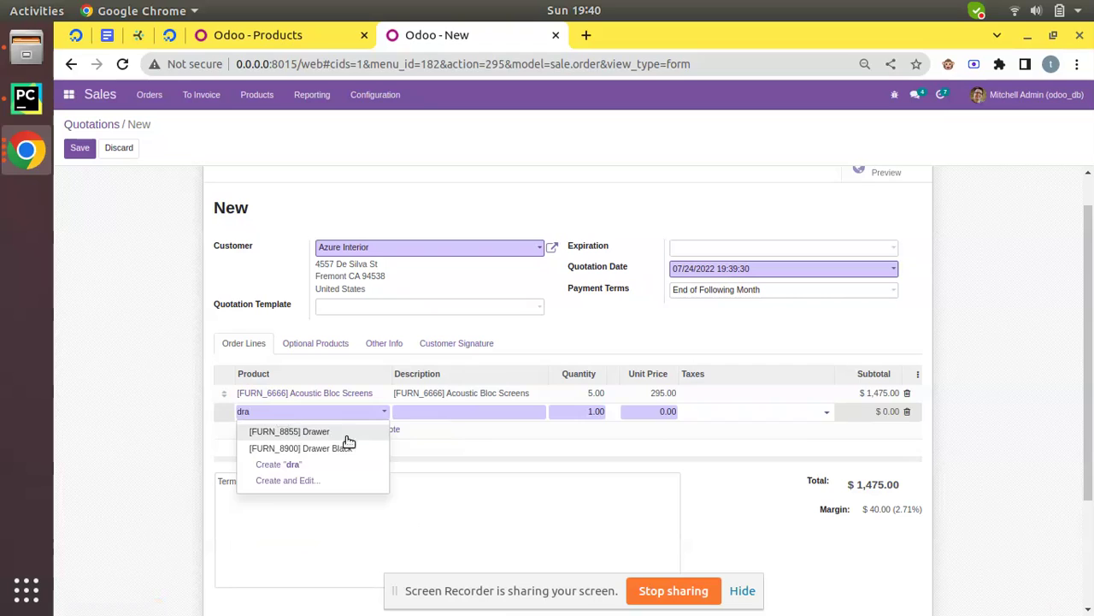
pyautogui.click(359, 450)
pyautogui.click(582, 415)
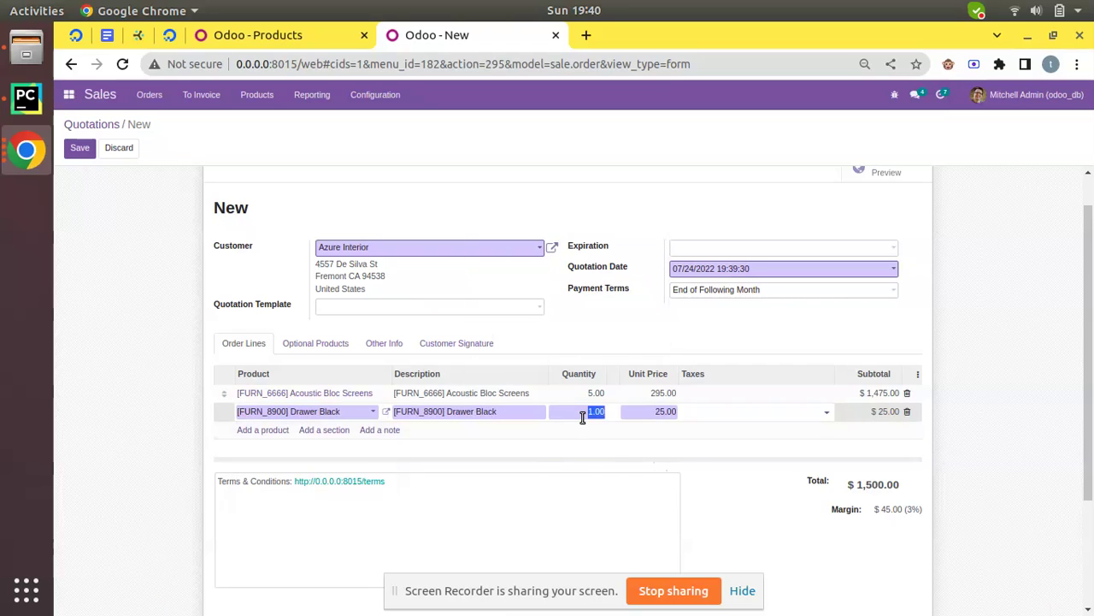
pyautogui.write('5')
pyautogui.click(618, 340)
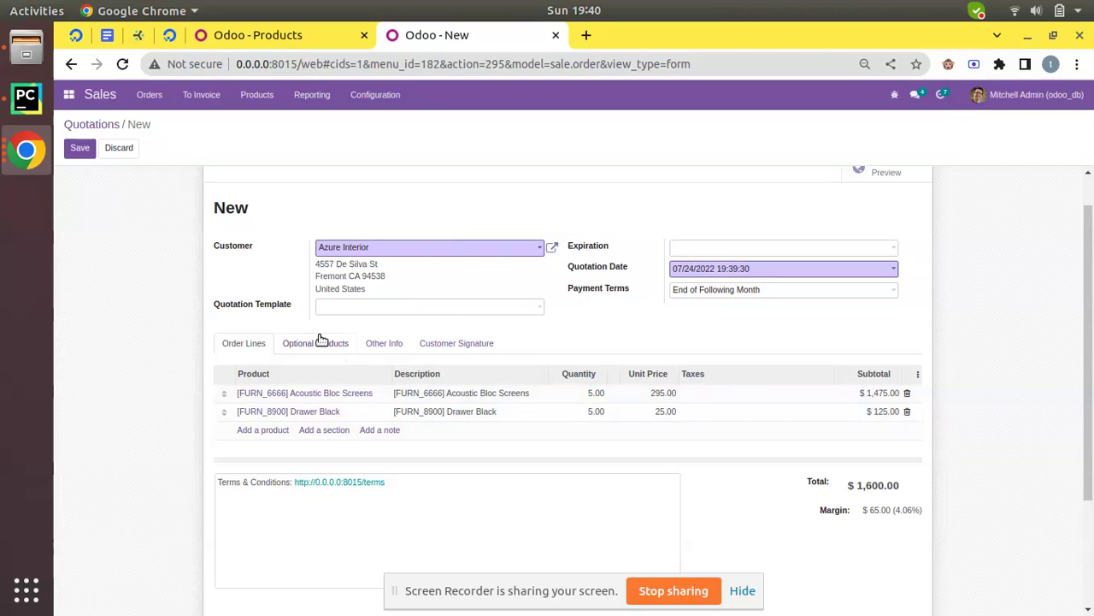
pyautogui.click(76, 147)
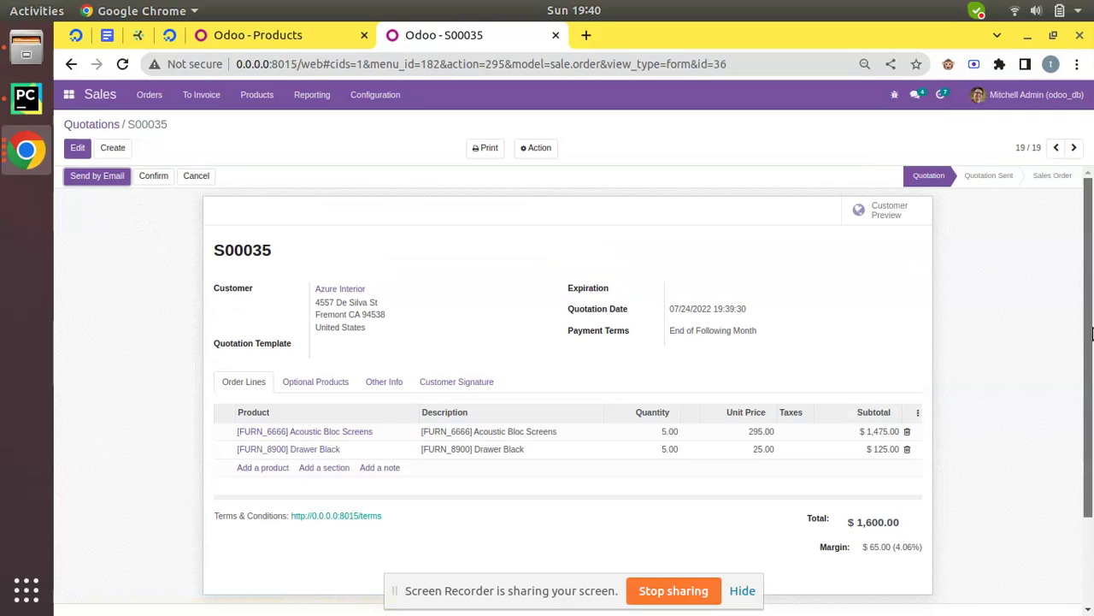
# - Confirm Azure Interior's quotation S00035 into a sales order with one pending delivery
pyautogui.scroll(-1, 1090, 366)
pyautogui.scroll(-2, 1090, 366)
pyautogui.scroll(4, 272, 208)
pyautogui.click(149, 177)
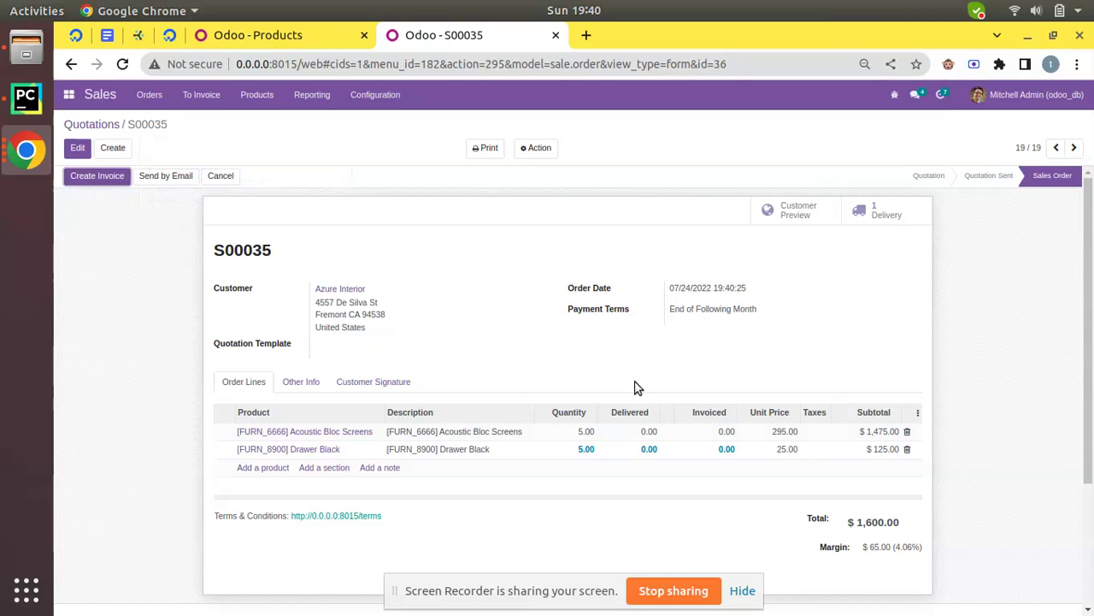
pyautogui.scroll(-2, 1091, 451)
pyautogui.scroll(2, 1091, 451)
# - Create a regular draft invoice for S00035 billing the 5 Drawer Black at $125.00
pyautogui.click(105, 180)
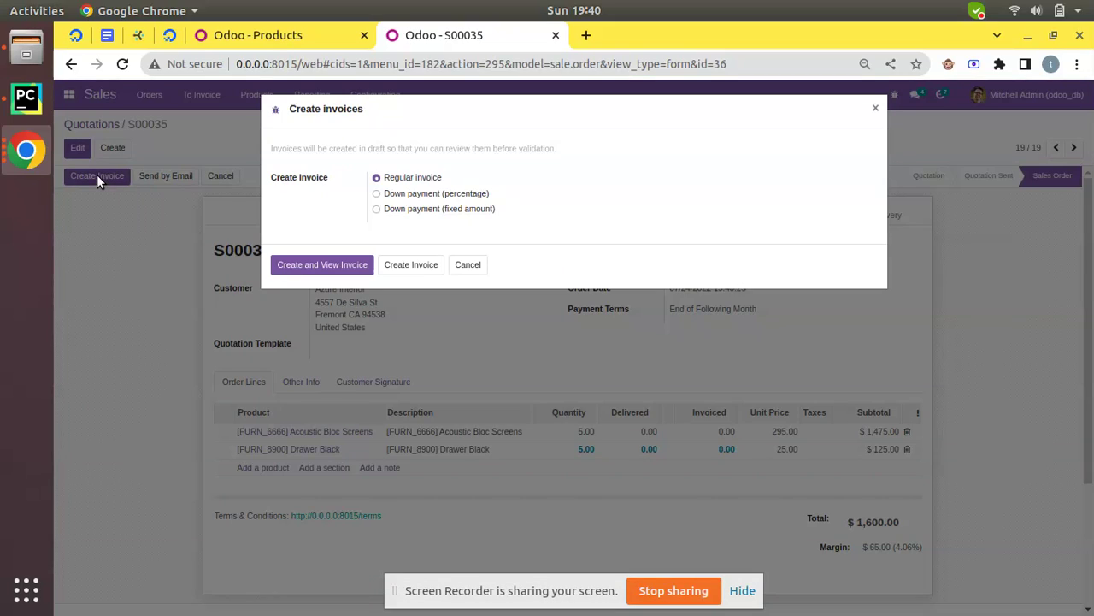
pyautogui.click(330, 262)
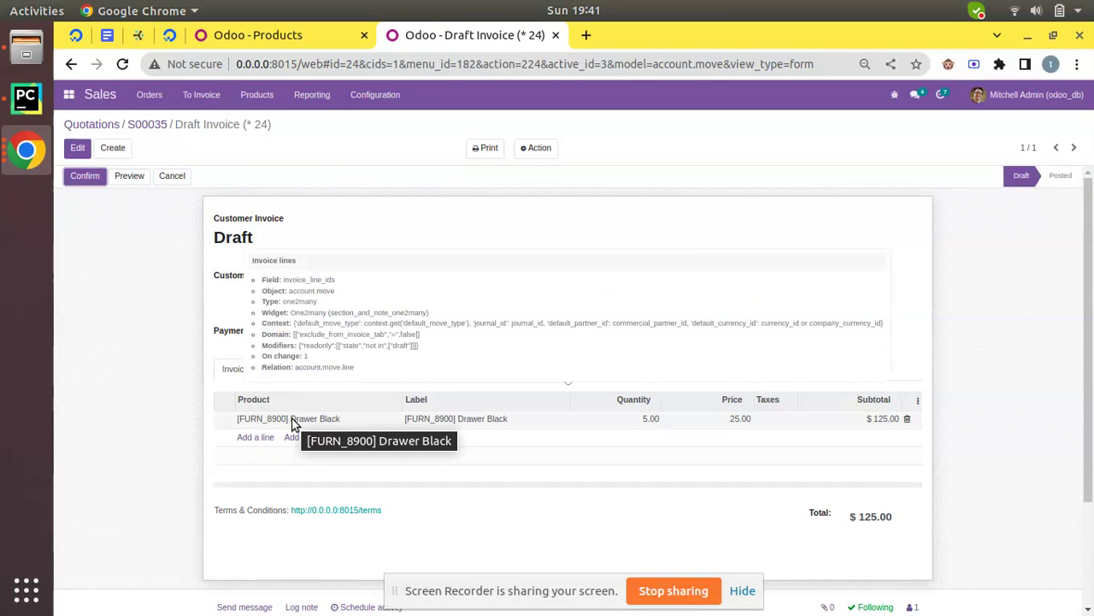
pyautogui.click(159, 124)
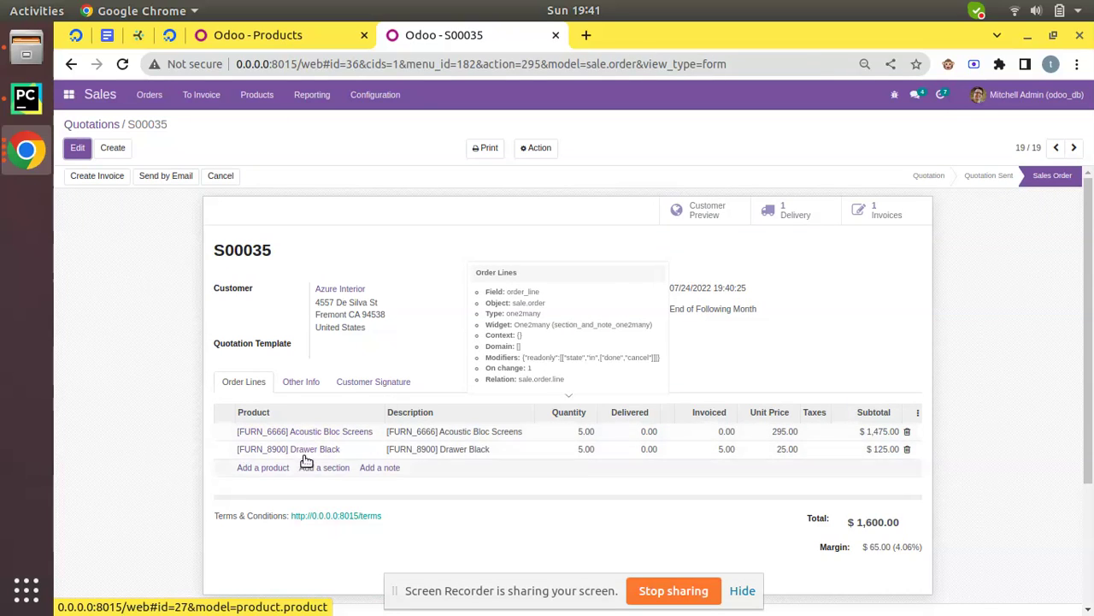
pyautogui.click(881, 217)
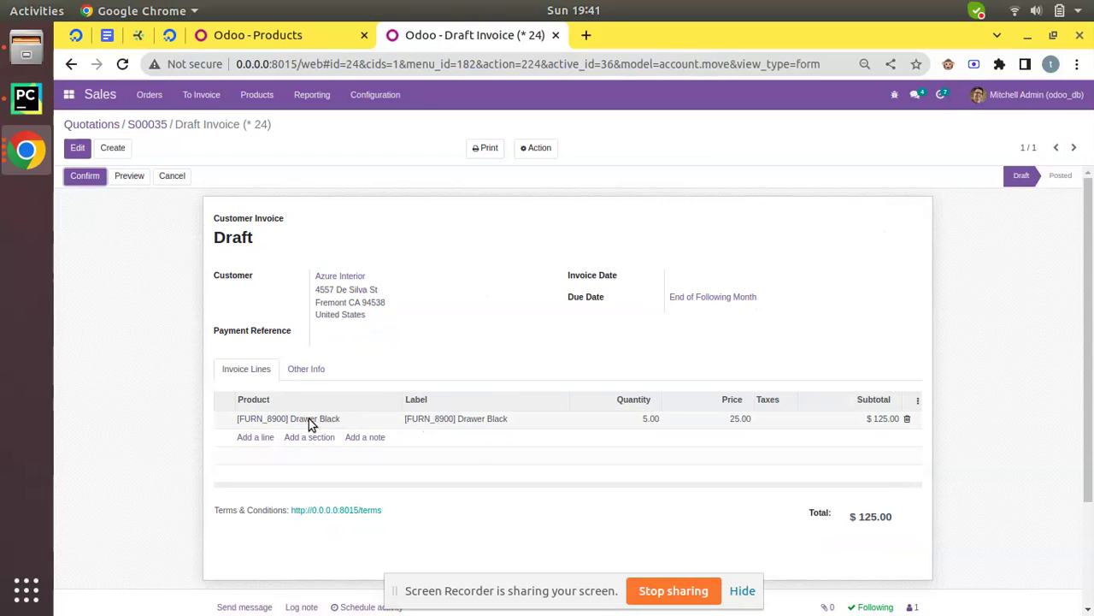
pyautogui.moveTo(310, 420)
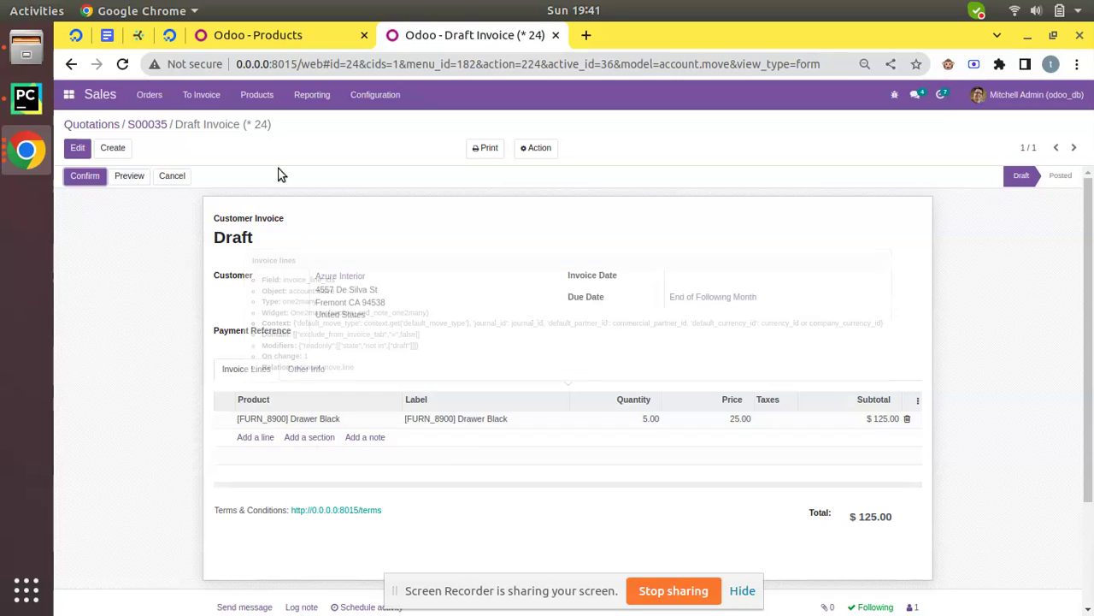
pyautogui.click(258, 44)
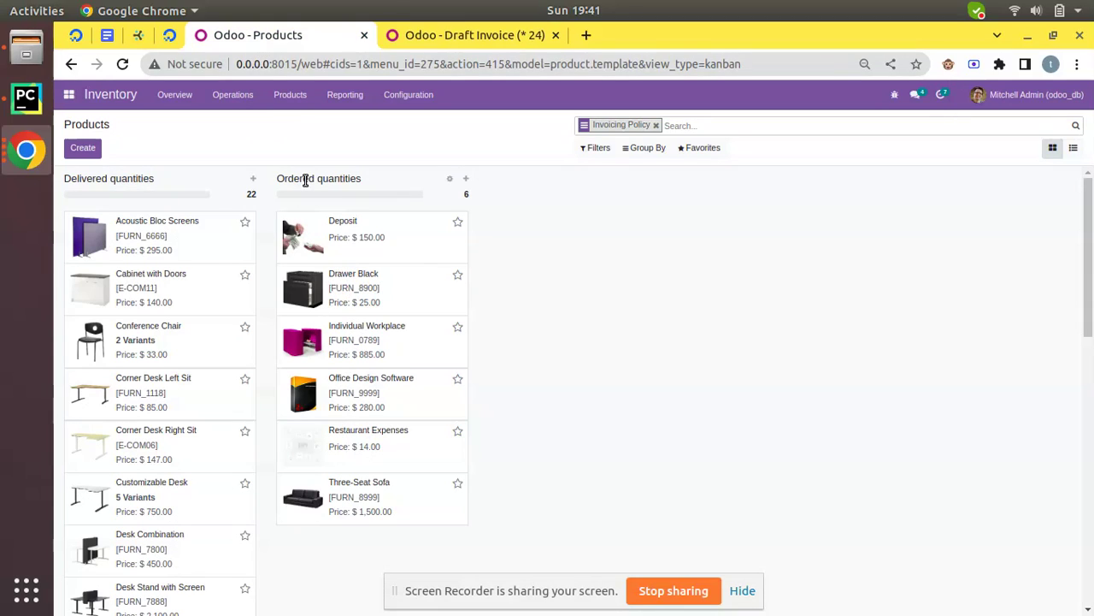
# - Review S00035 and its draft invoice: Drawer Black 5.00 invoiced, screens still 0.00
pyautogui.click(431, 43)
pyautogui.click(147, 124)
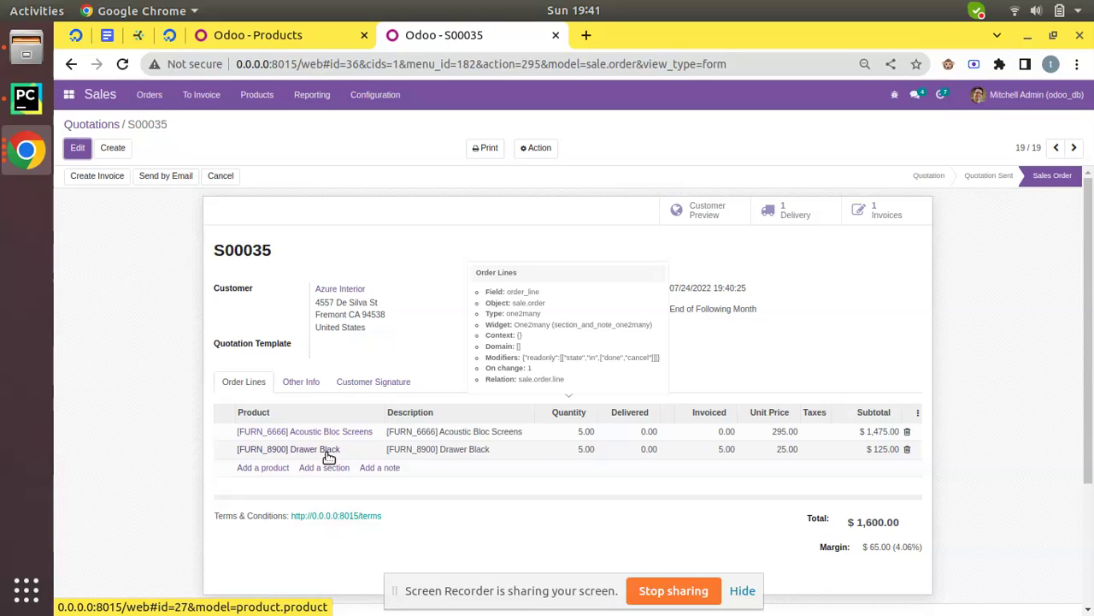
pyautogui.click(894, 215)
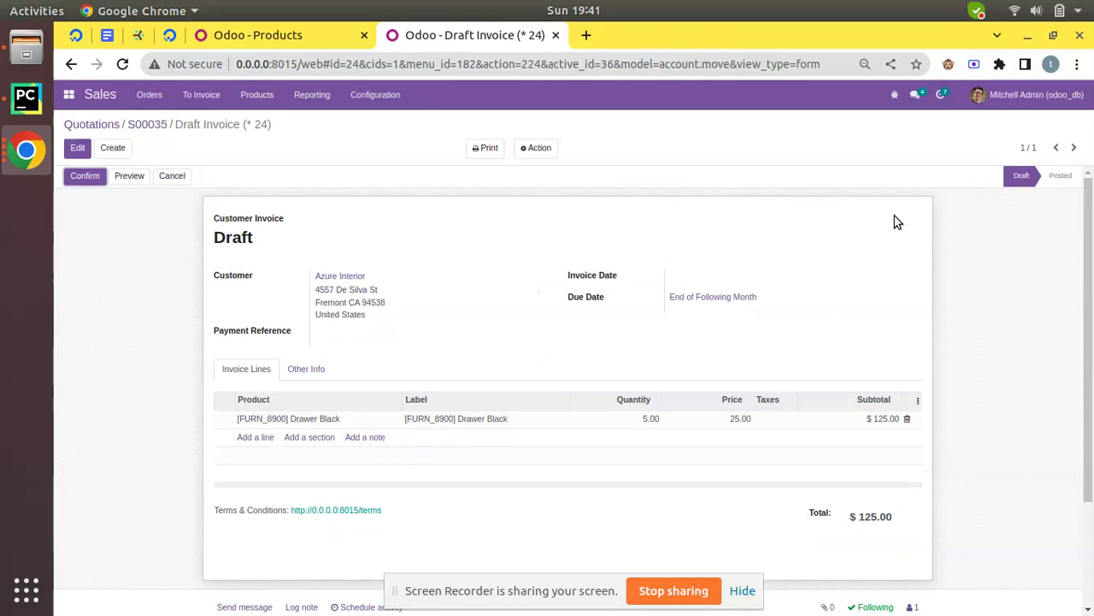
pyautogui.click(147, 126)
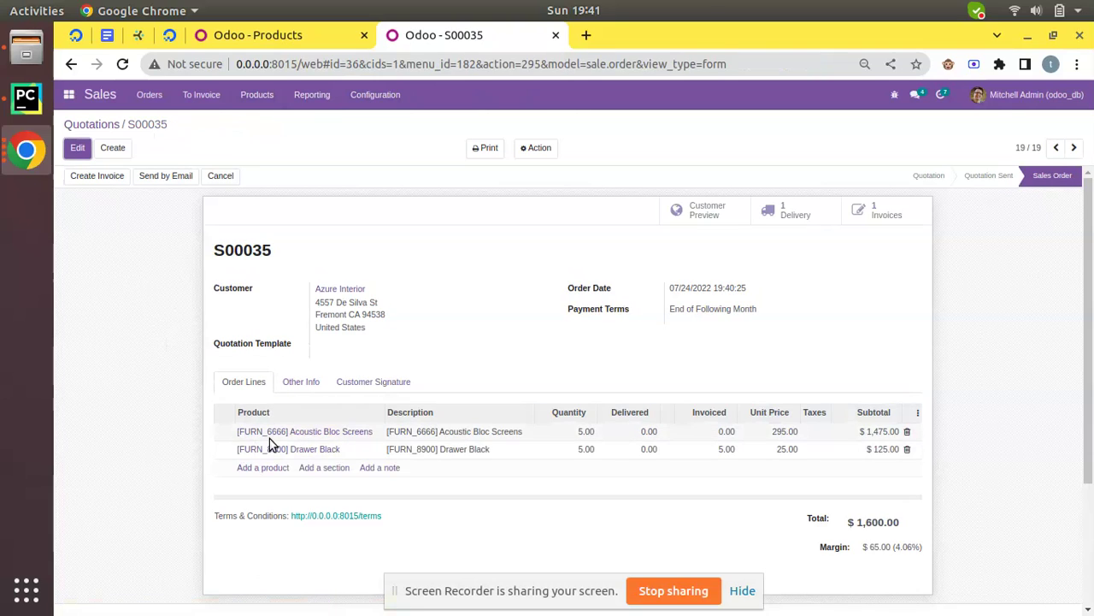
pyautogui.click(258, 35)
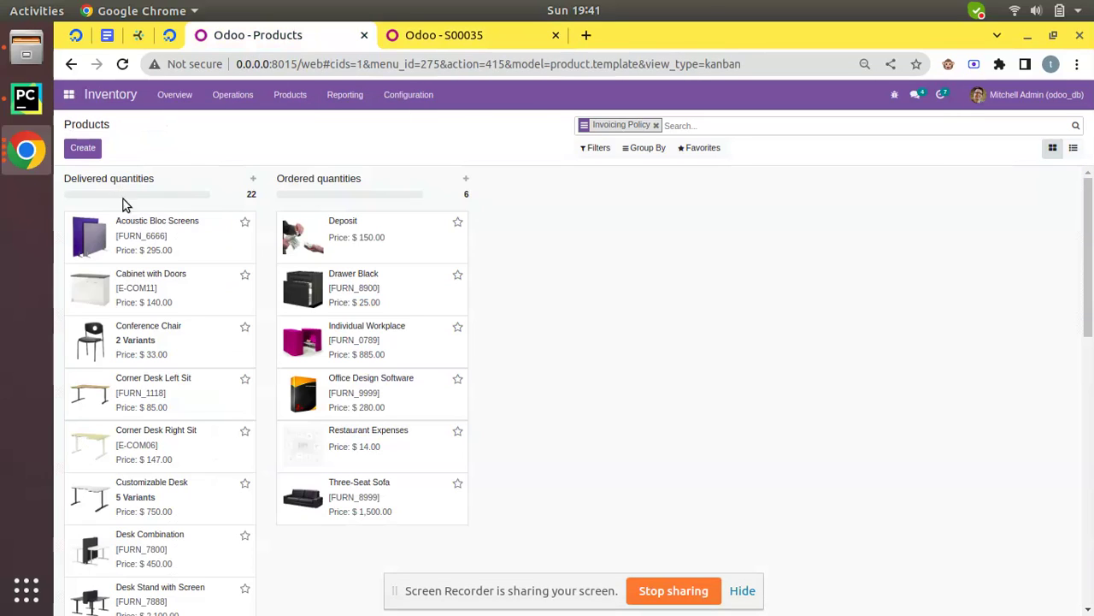
pyautogui.click(417, 38)
pyautogui.moveTo(412, 452)
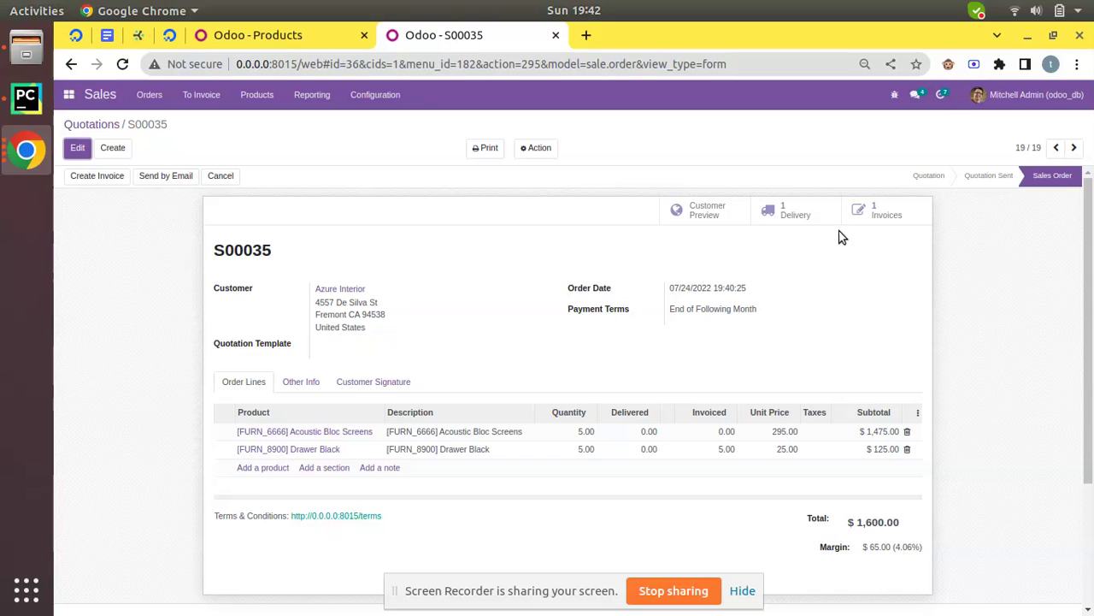
# - Set delivery WH/OUT/00006 done quantities to 3 Acoustic Bloc Screens and 5 Drawer Black
pyautogui.click(795, 214)
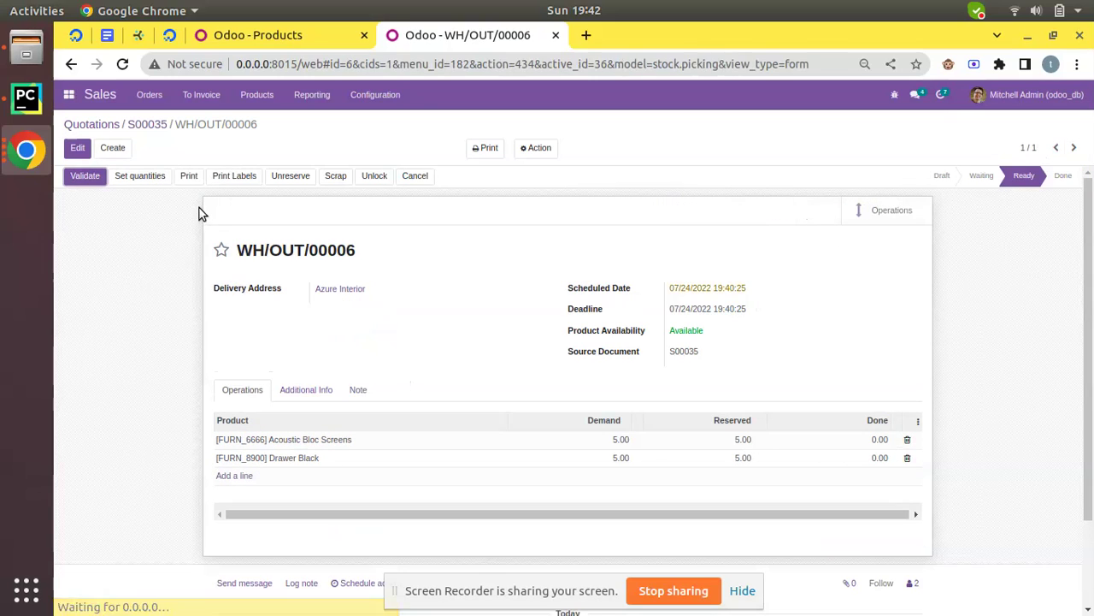
pyautogui.moveTo(295, 466)
pyautogui.click(77, 147)
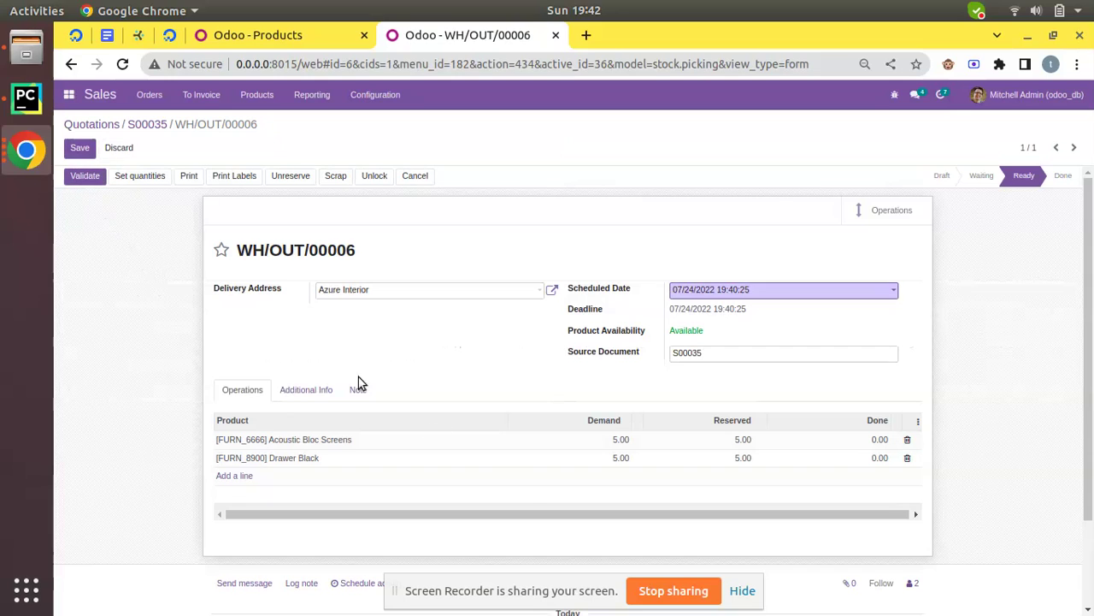
pyautogui.click(846, 438)
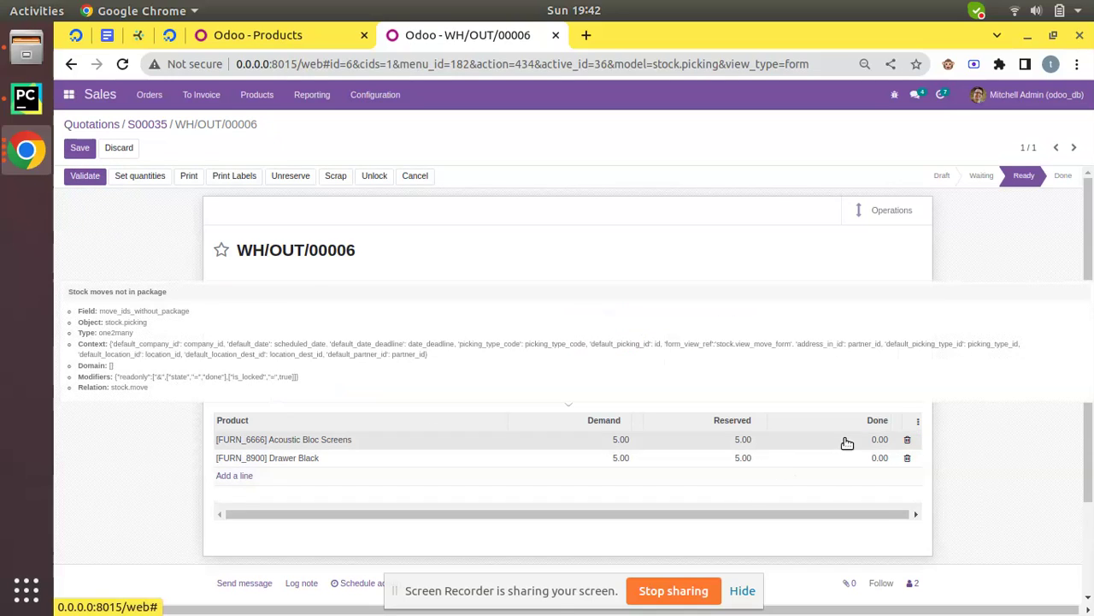
pyautogui.write('3')
pyautogui.click(793, 391)
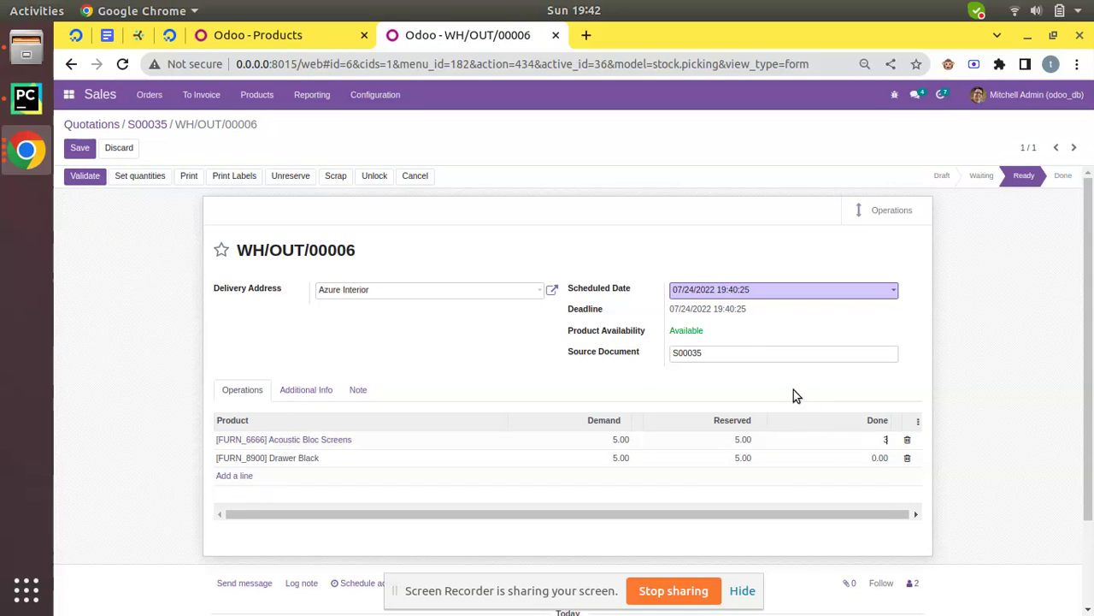
pyautogui.click(873, 464)
pyautogui.write('5')
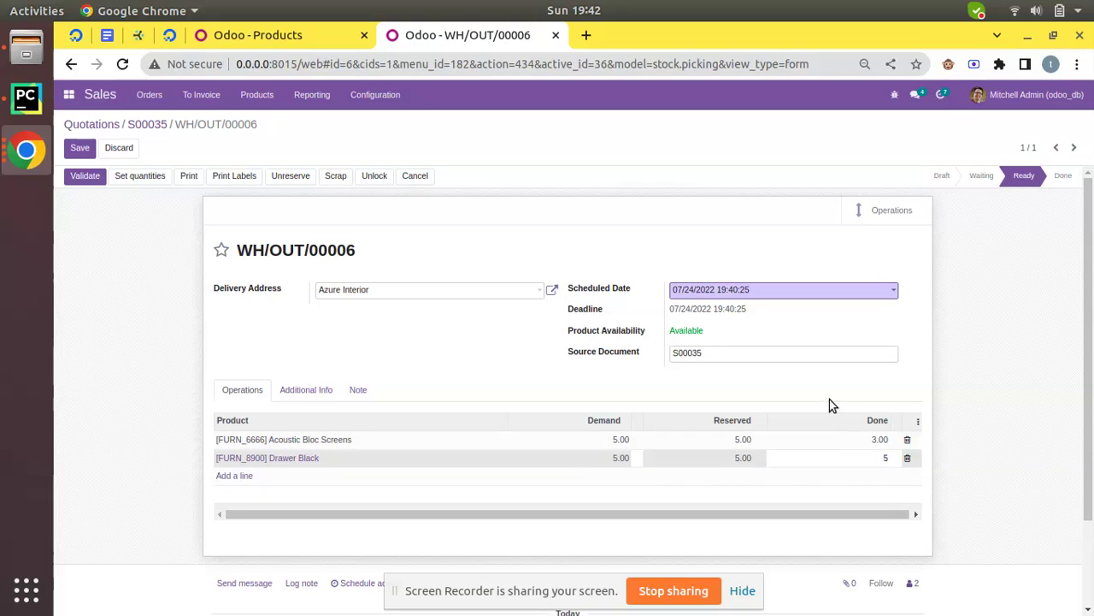
pyautogui.click(829, 399)
pyautogui.click(81, 149)
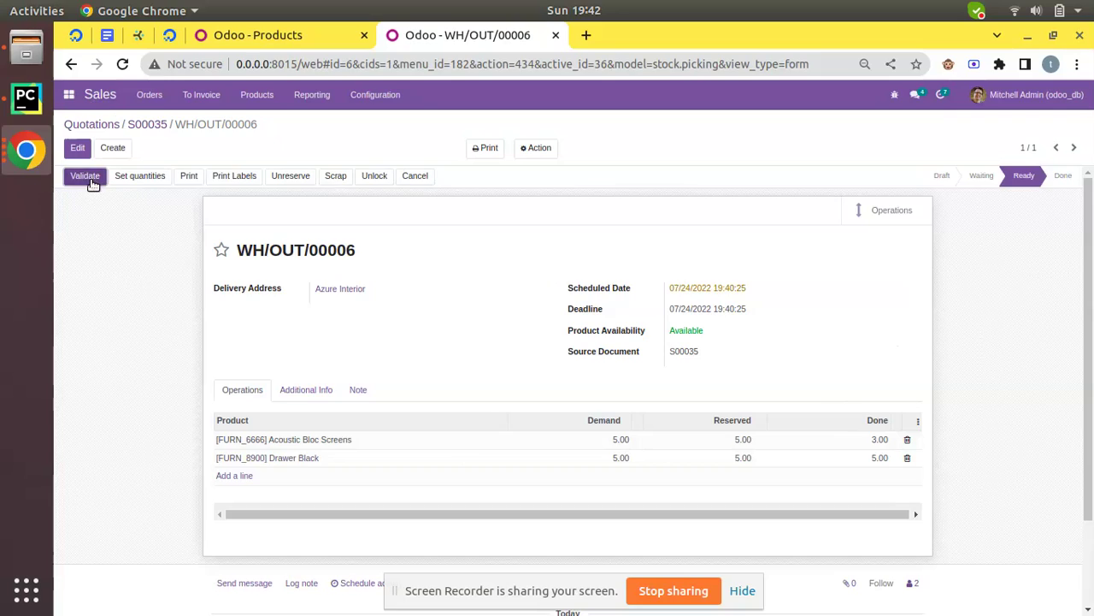
# - Validate the delivery, creating a backorder for the remaining screens
pyautogui.click(91, 180)
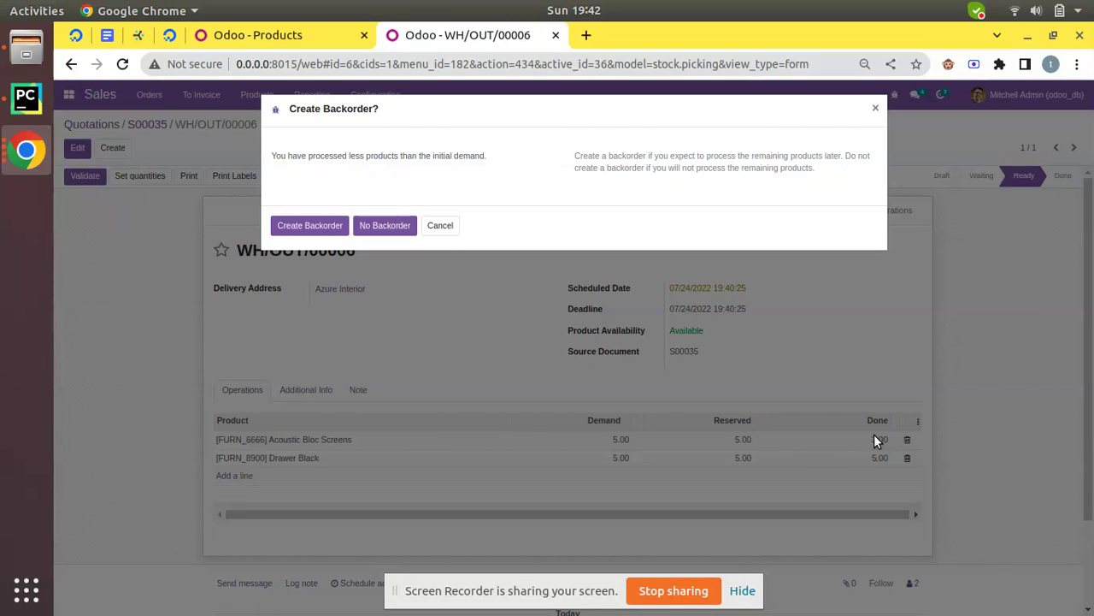
pyautogui.click(323, 229)
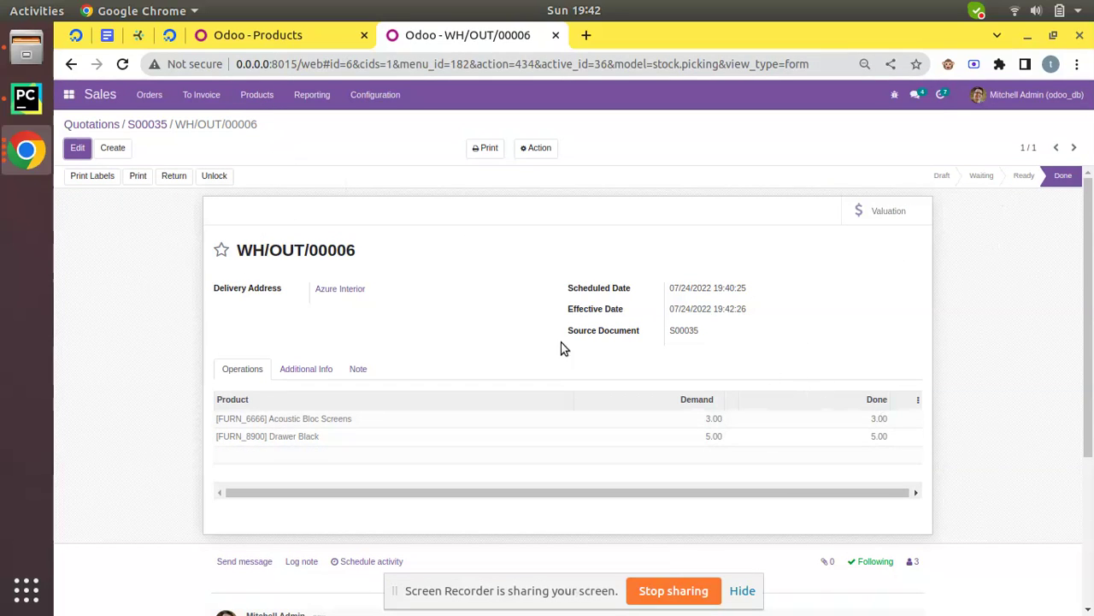
pyautogui.click(139, 125)
# - Inspect backorder delivery WH/OUT/00007, then begin creating invoices from S00035
pyautogui.click(789, 213)
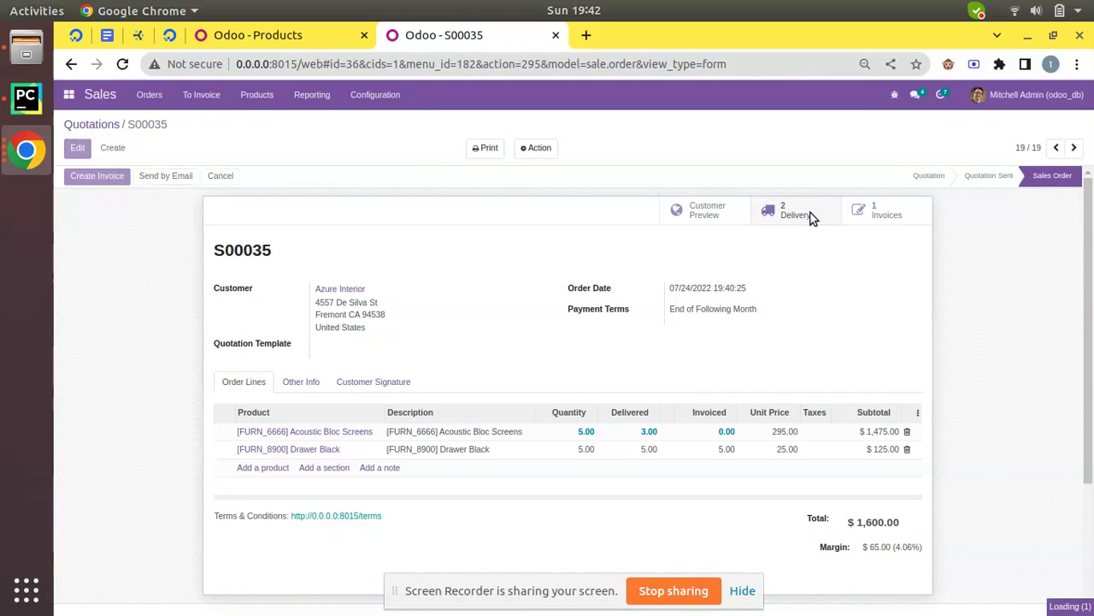
pyautogui.click(889, 195)
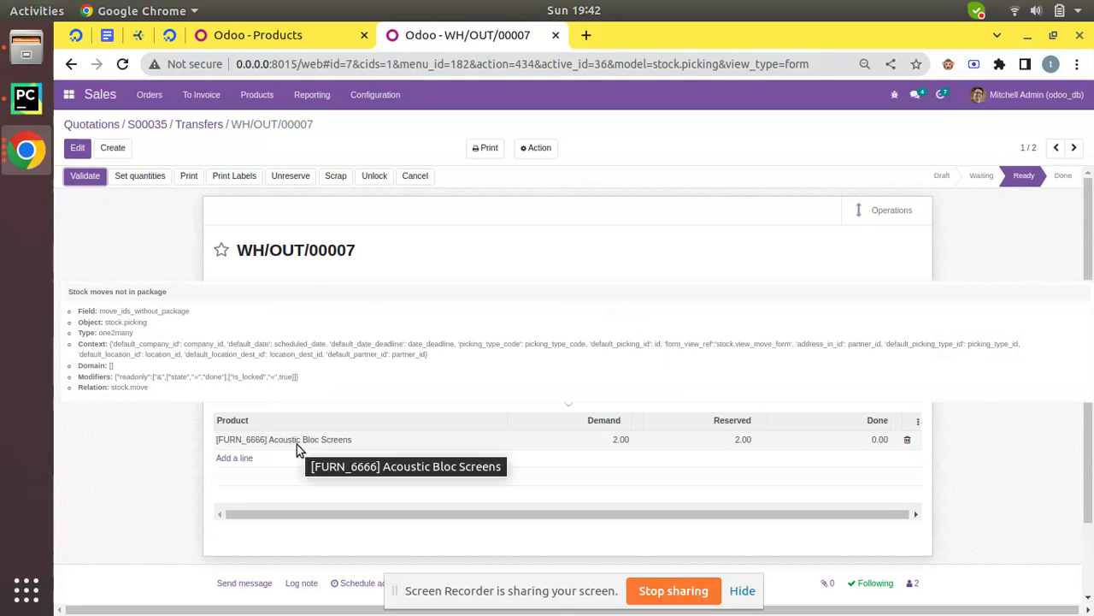
pyautogui.click(154, 126)
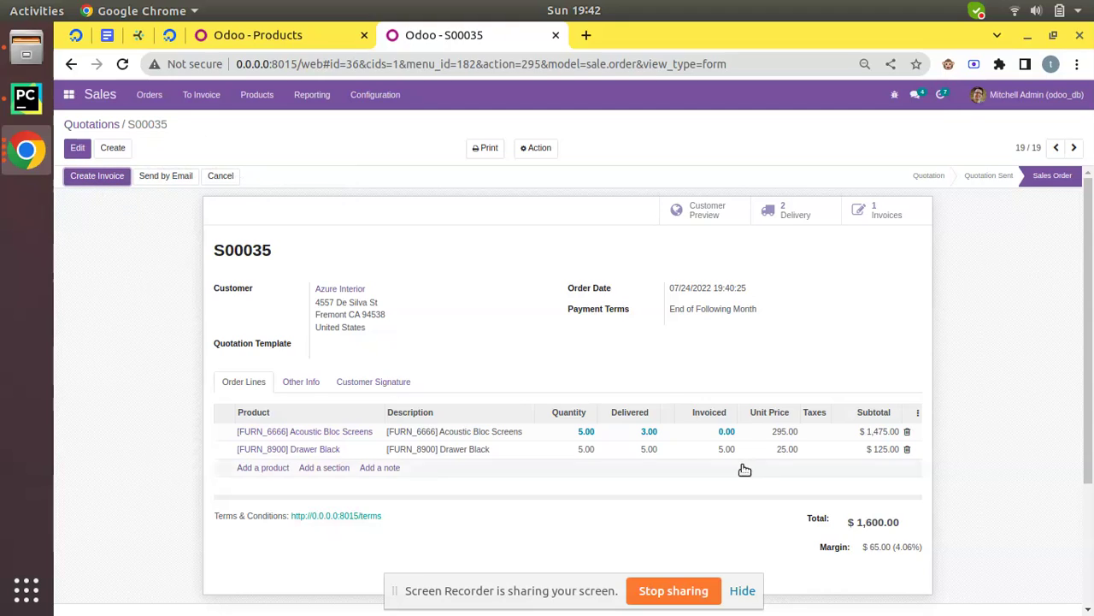
pyautogui.moveTo(596, 440)
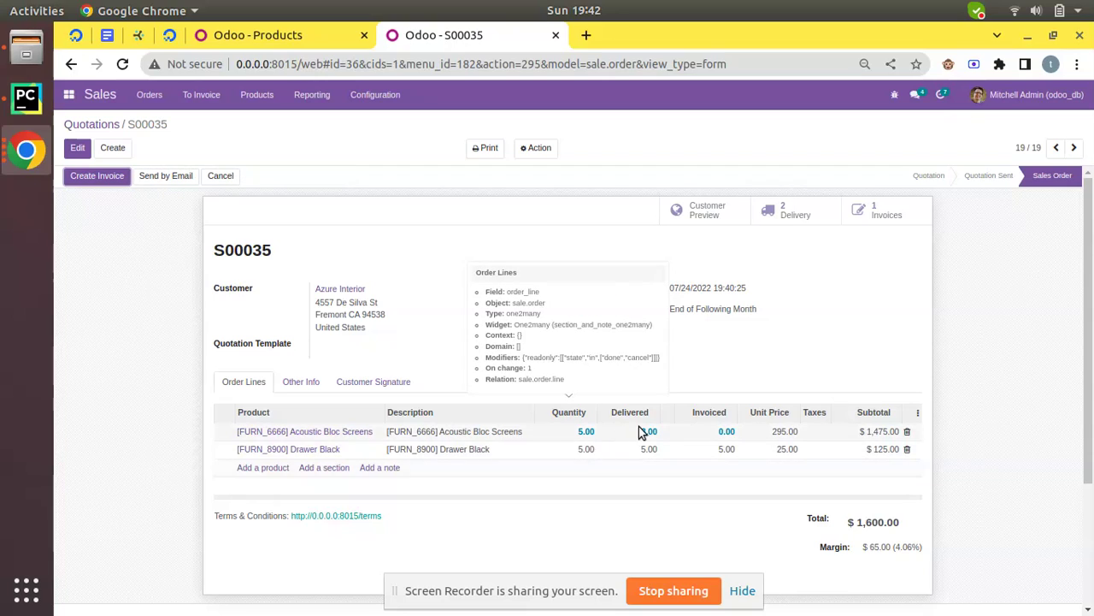
pyautogui.click(97, 176)
# - Create the invoices and post the $885.00 draft as INV/2022/00008
pyautogui.click(329, 265)
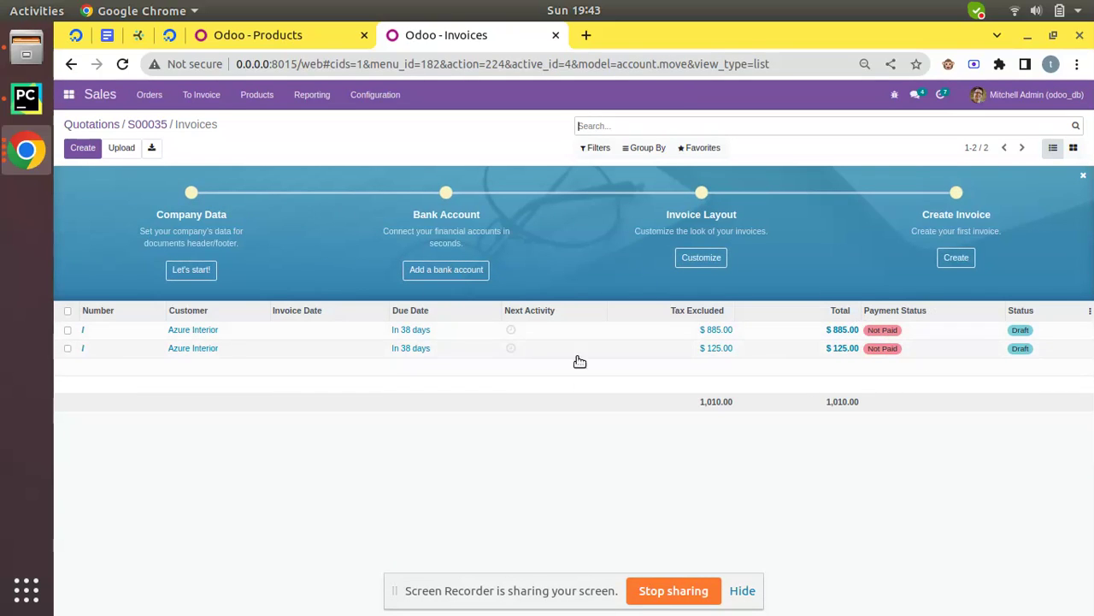
pyautogui.click(195, 350)
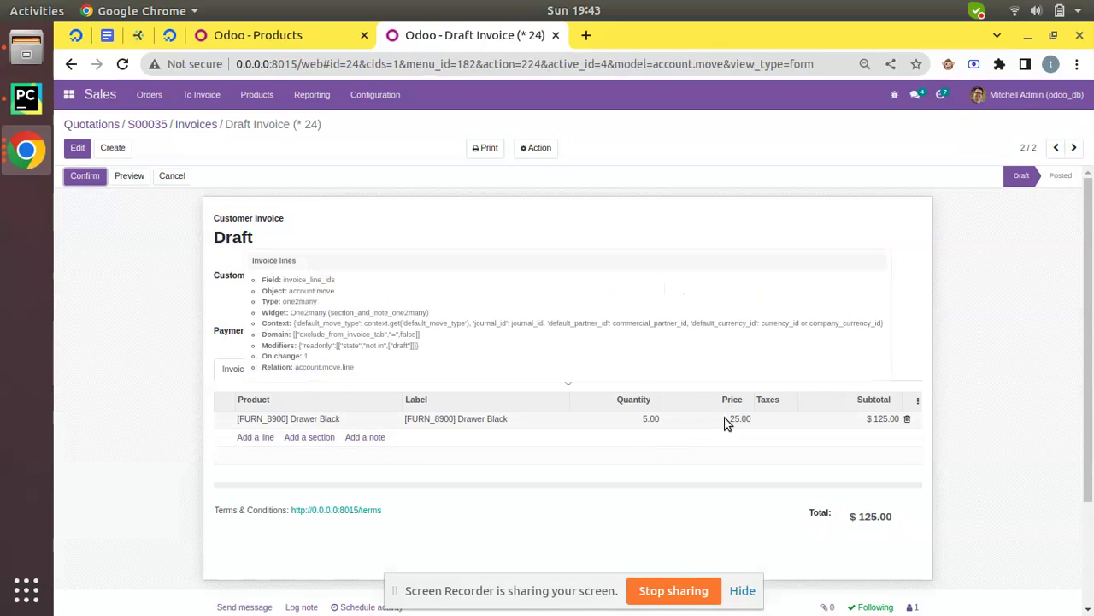
pyautogui.click(1051, 150)
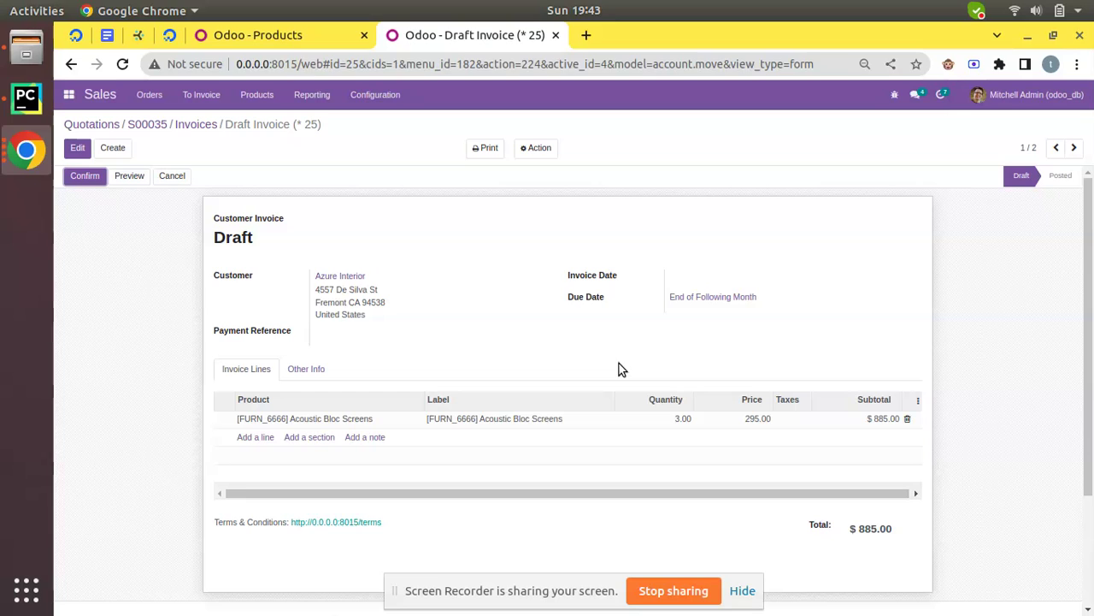
pyautogui.click(94, 178)
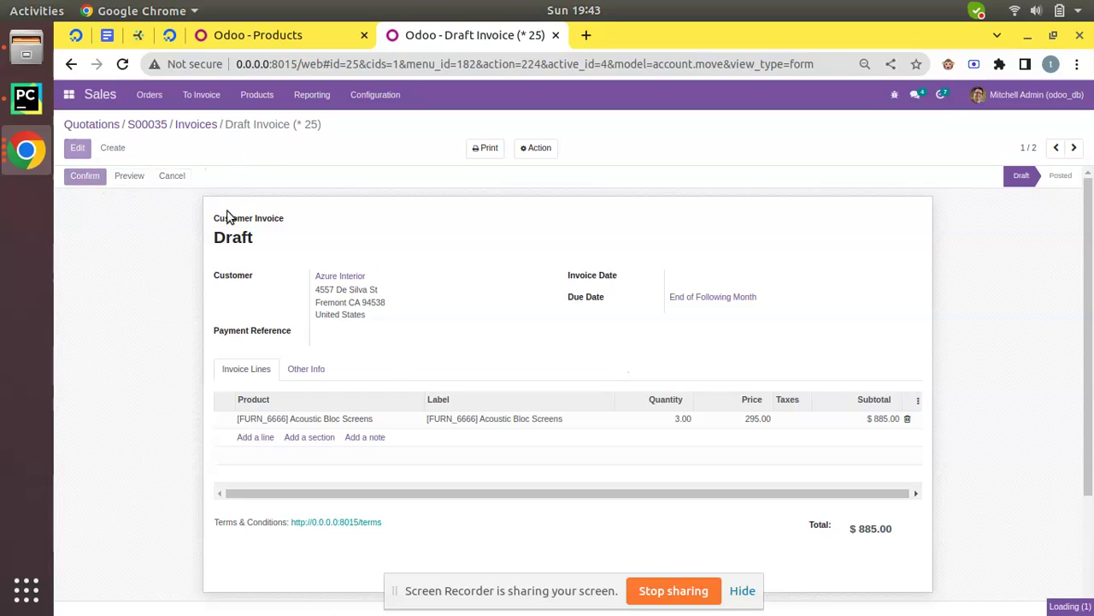
# - Register the full $885.00 payment to the Bank journal
pyautogui.click(196, 179)
pyautogui.click(398, 159)
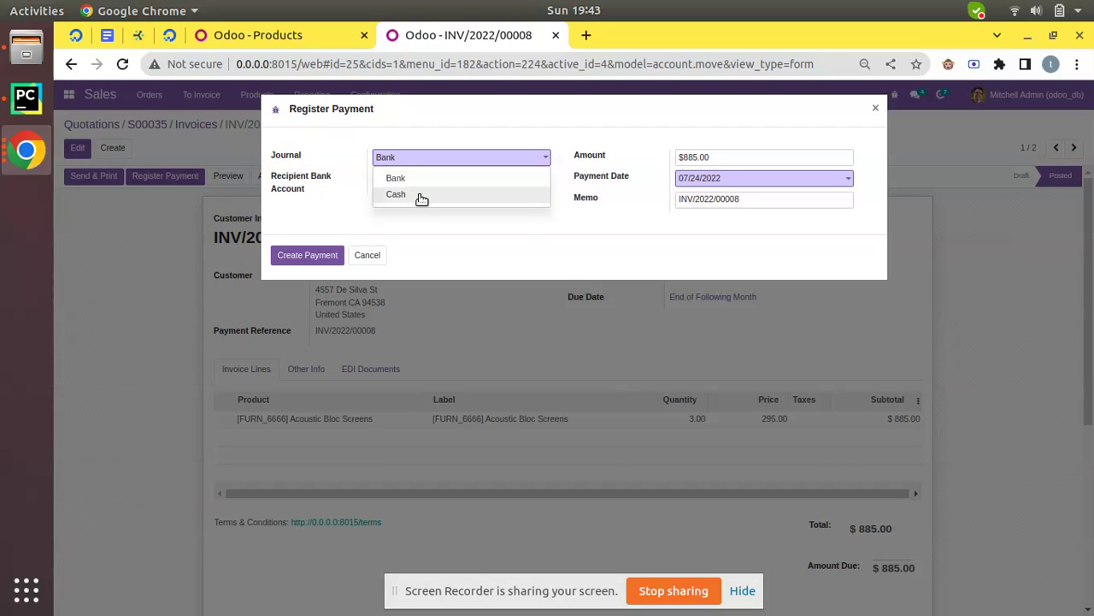
pyautogui.click(394, 179)
pyautogui.click(321, 250)
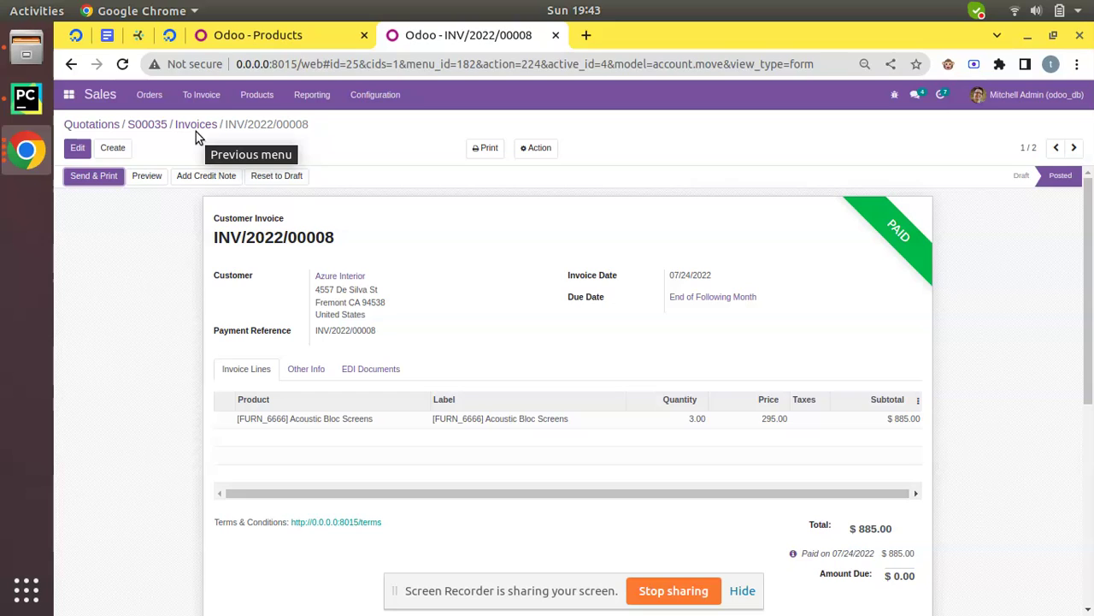
pyautogui.click(195, 130)
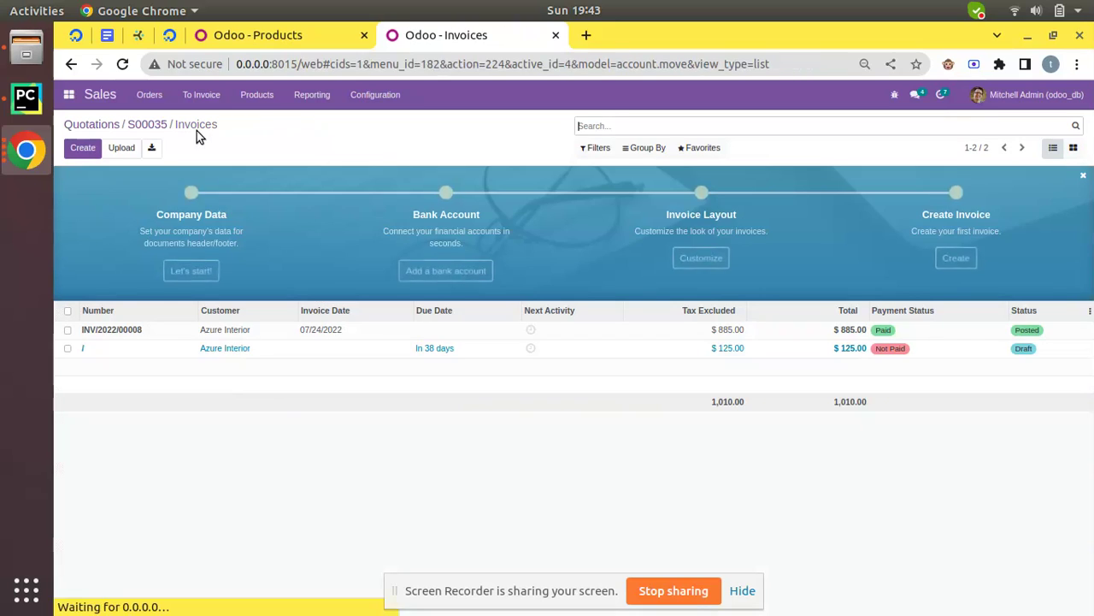
# - Post the $125 Drawer Black draft invoice as INV/2022/00009 and register its full payment via the Cash journal
pyautogui.click(715, 348)
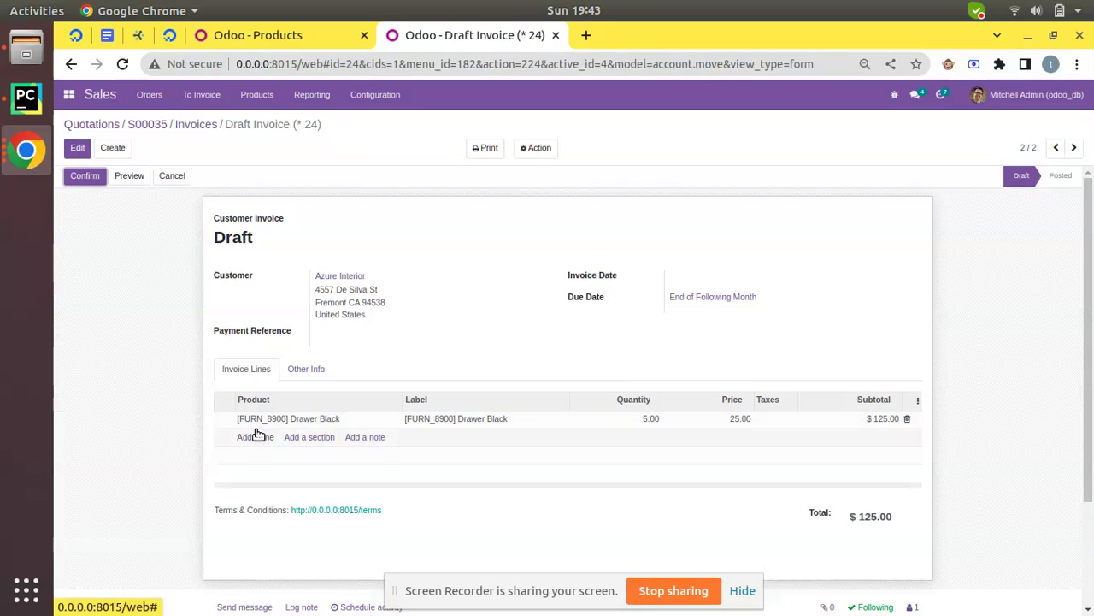
pyautogui.click(69, 176)
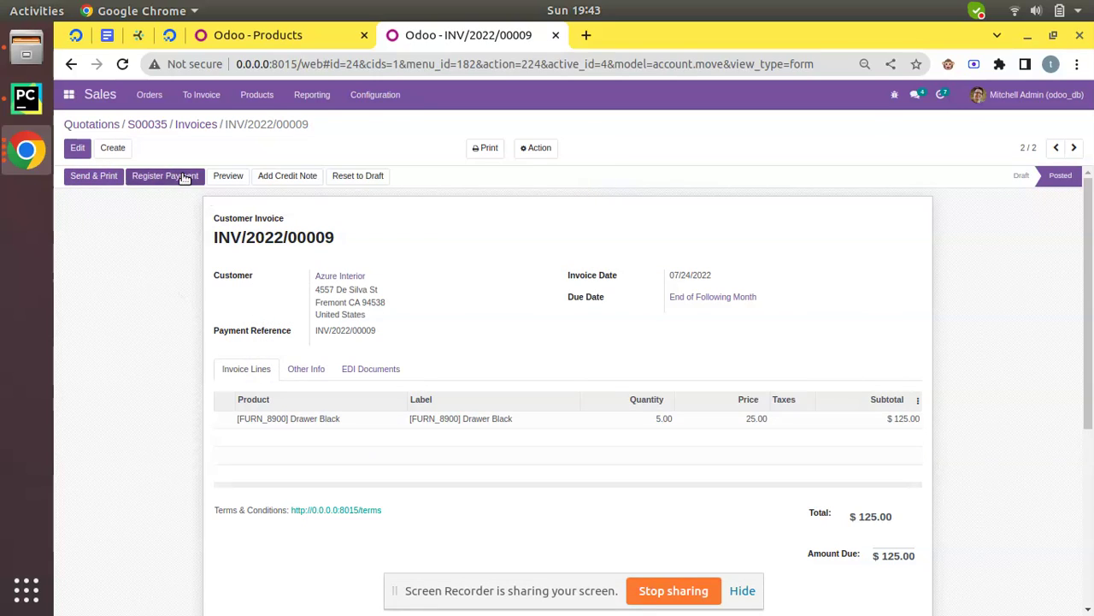
pyautogui.click(165, 176)
pyautogui.click(397, 166)
pyautogui.click(423, 197)
pyautogui.click(307, 255)
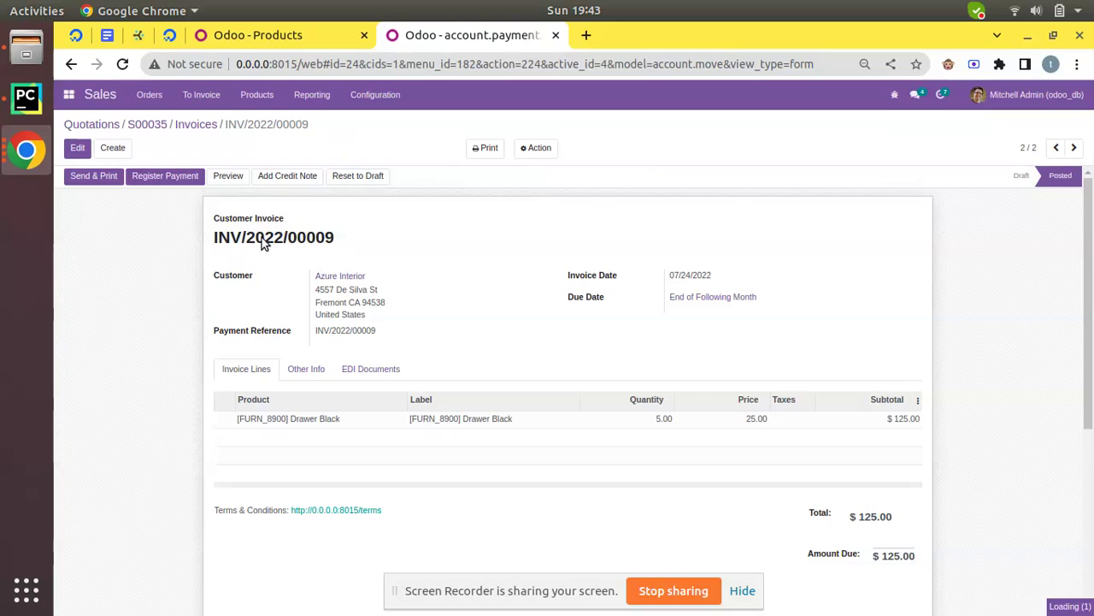
pyautogui.click(158, 125)
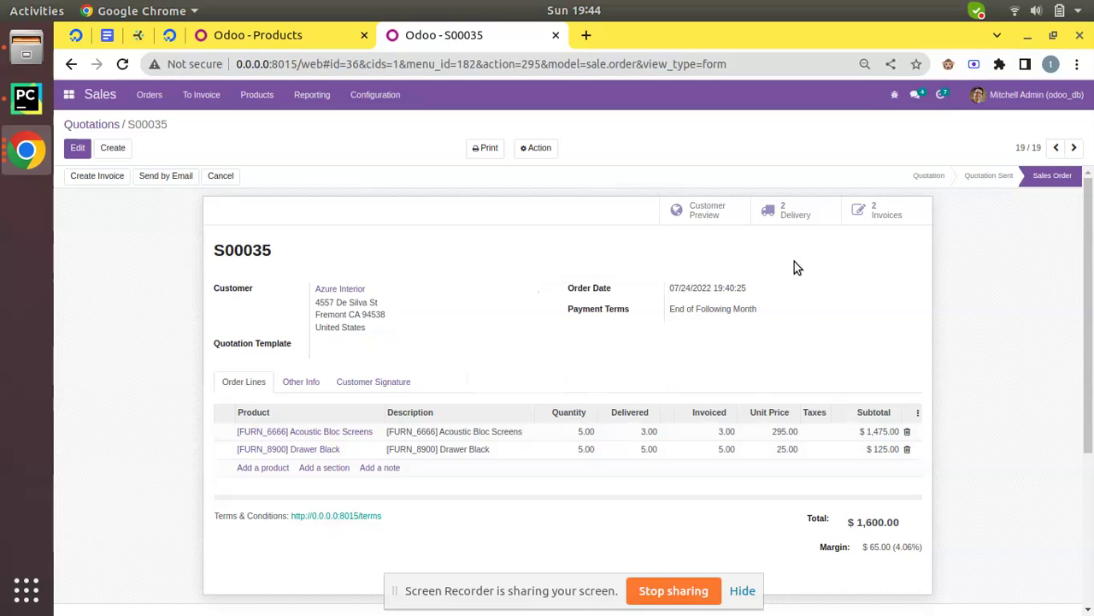
# - Validate delivery WH/OUT/00007, shipping the remaining 2 Acoustic Bloc Screens
pyautogui.click(788, 220)
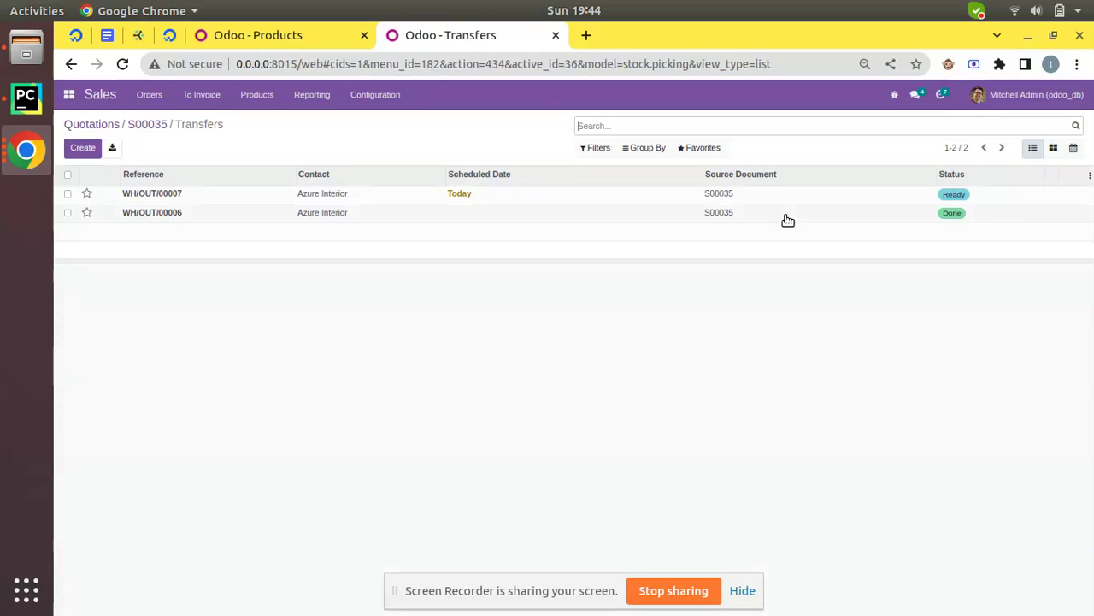
pyautogui.click(794, 203)
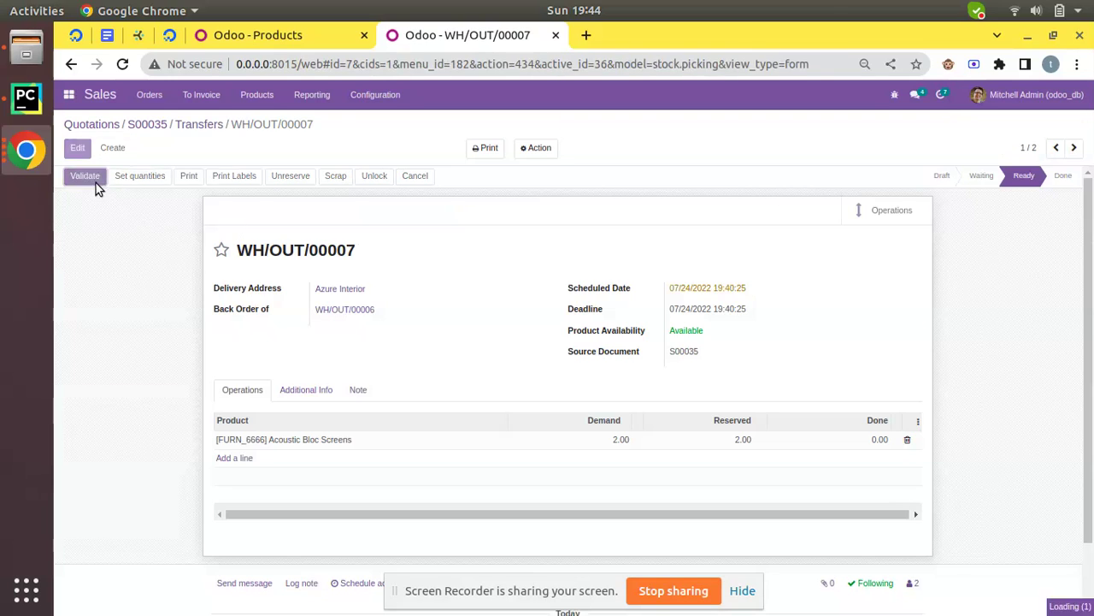
pyautogui.click(96, 182)
pyautogui.click(287, 213)
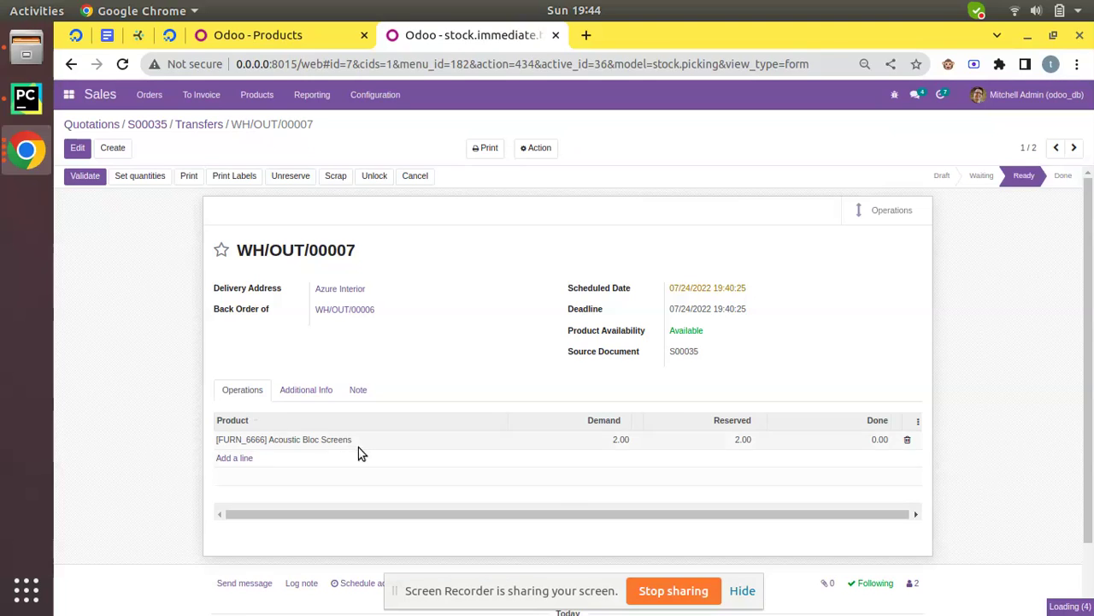
# - Create a regular $590 draft invoice from sales order S00035 for the delivered screens
pyautogui.moveTo(349, 440)
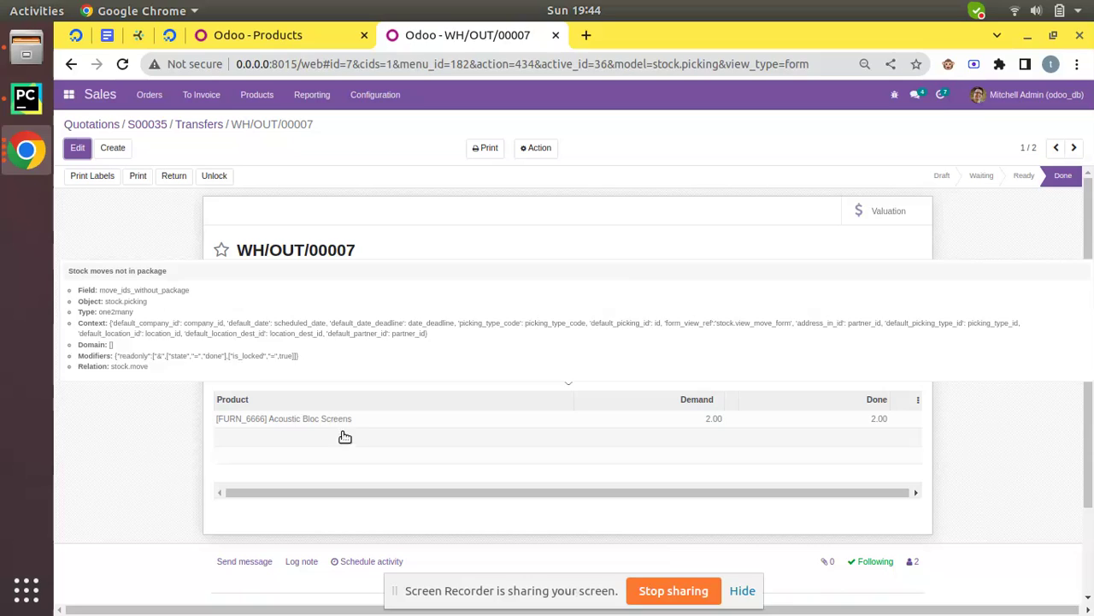
pyautogui.click(150, 127)
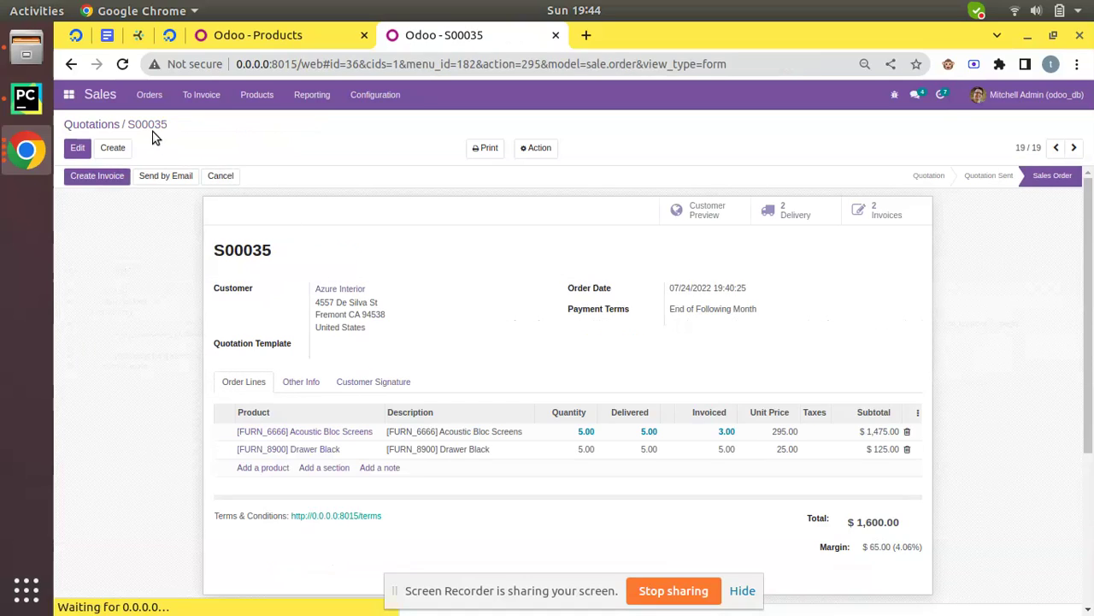
pyautogui.click(94, 179)
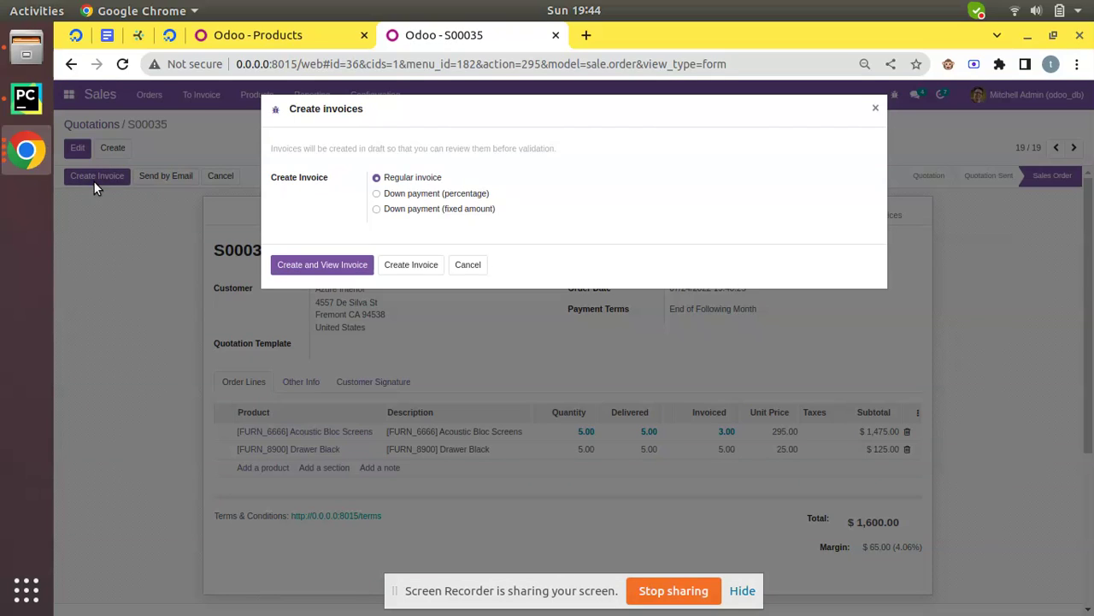
pyautogui.click(294, 256)
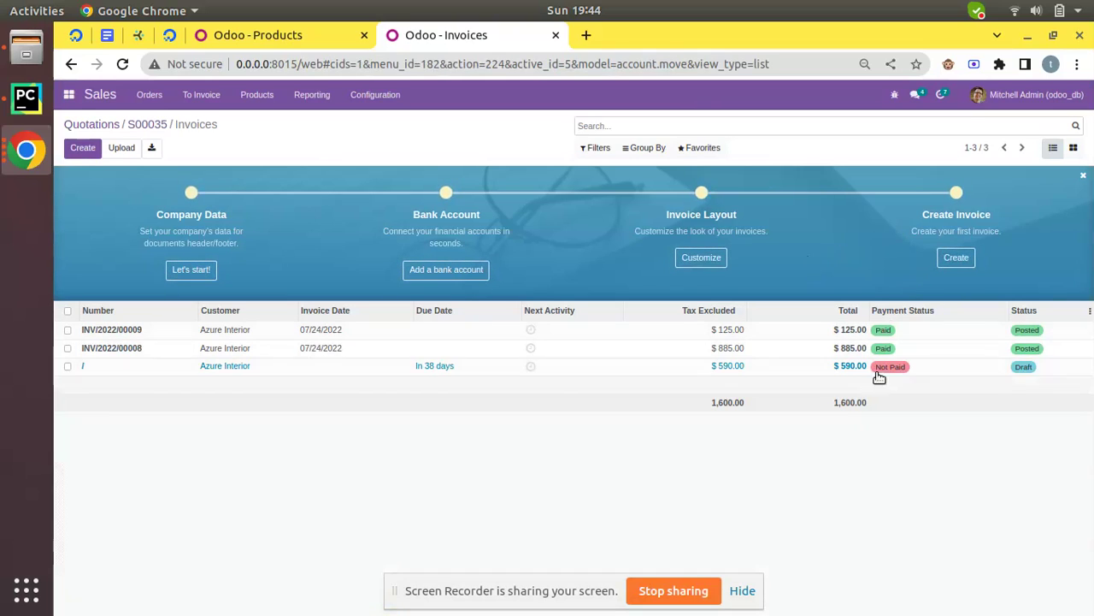
pyautogui.click(1048, 369)
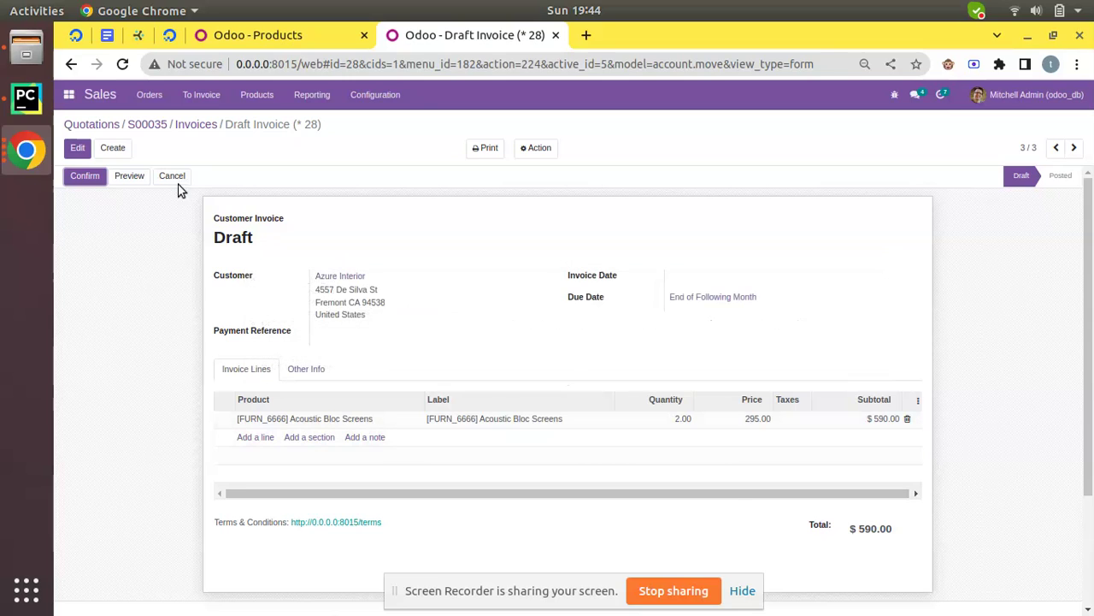
pyautogui.click(136, 126)
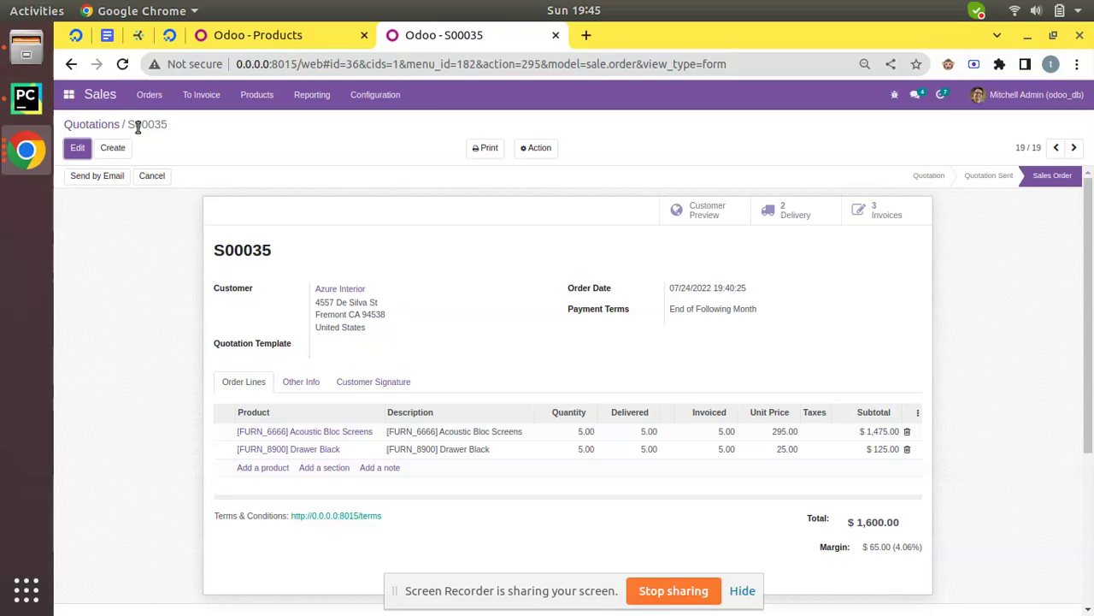
# - Show the Inventory Products kanban grouped by invoicing policy in the Odoo - Products tab
pyautogui.click(265, 35)
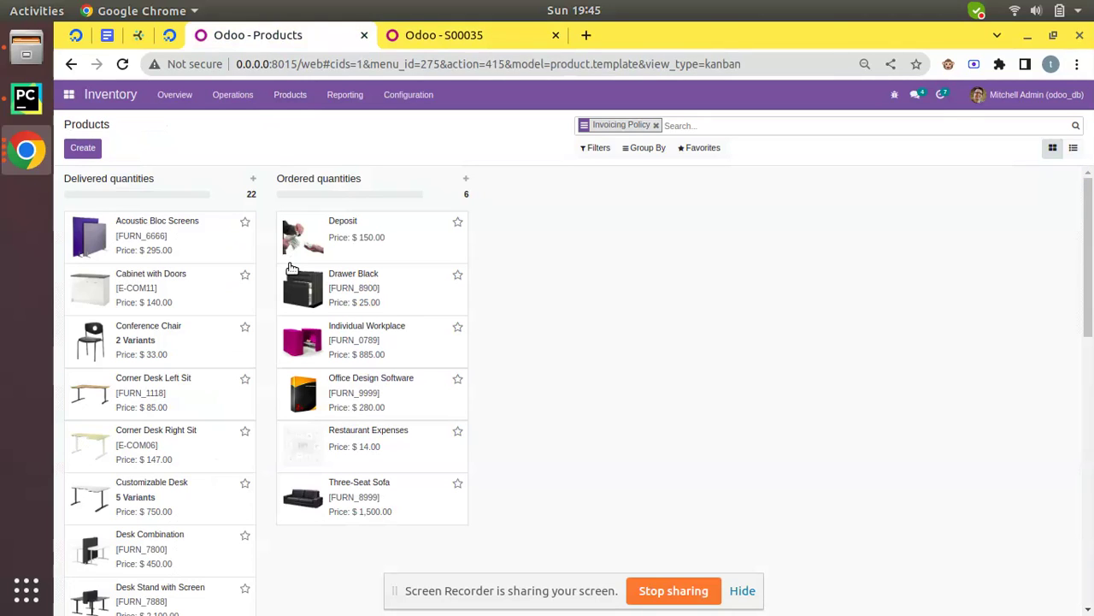